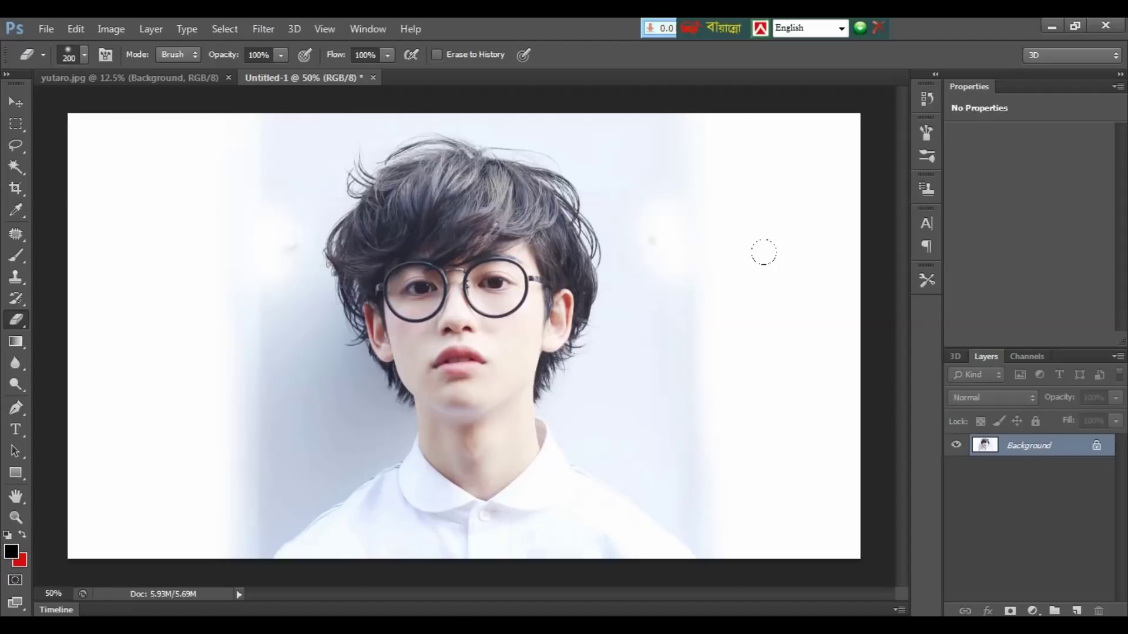
Step: Try a Levels adjustment raising the black input to 51, then undo it
key(ctrl+l)
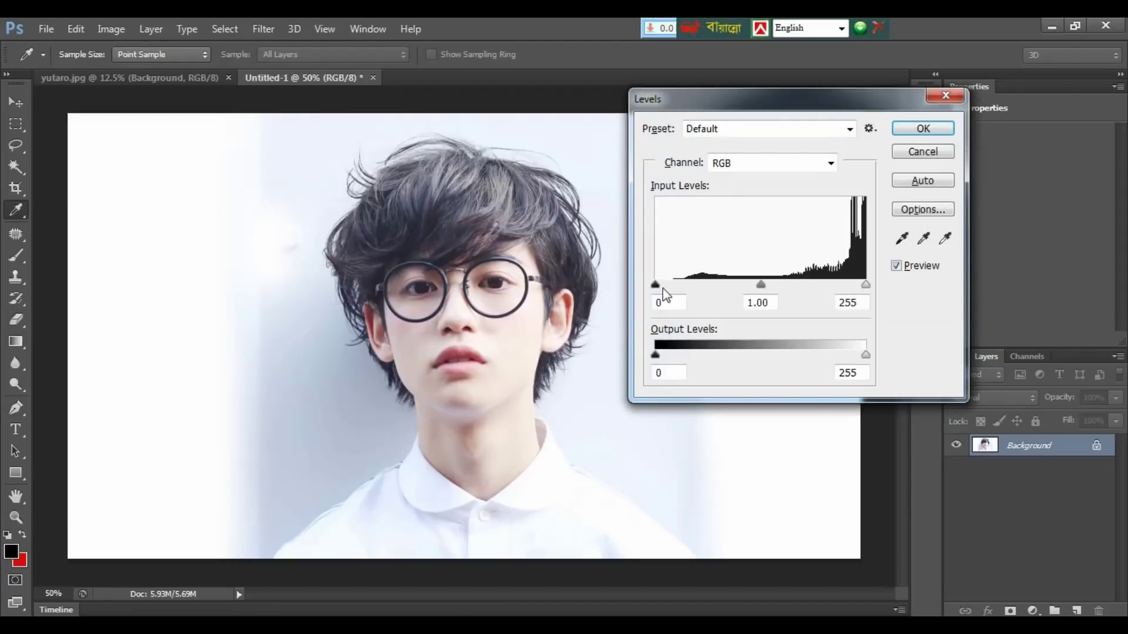
drag(657, 286, 698, 291)
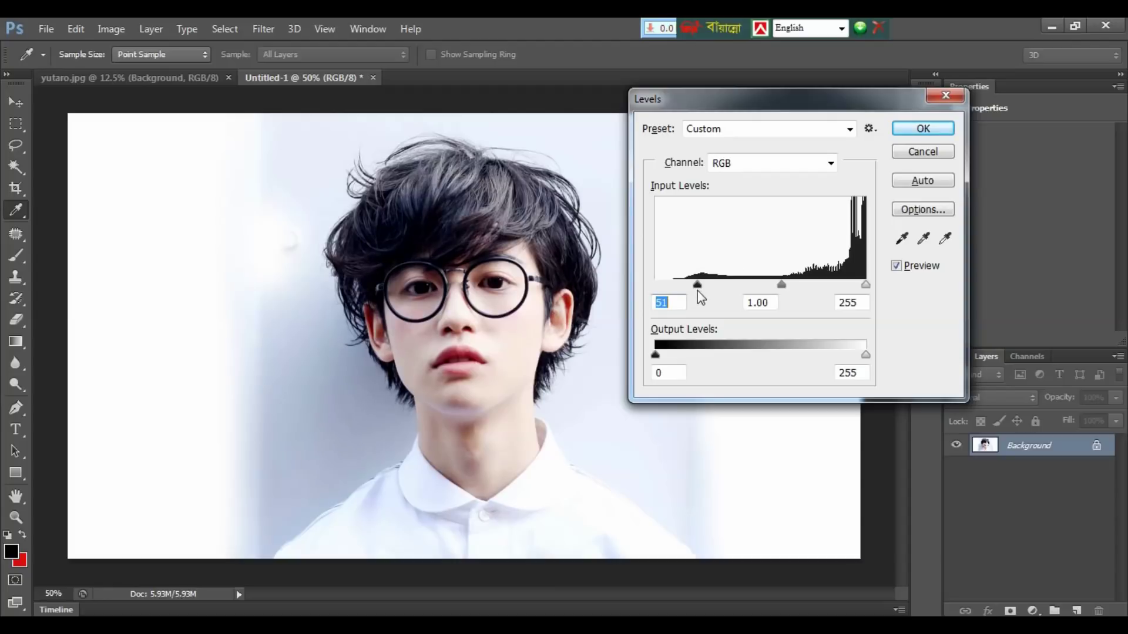
click(924, 130)
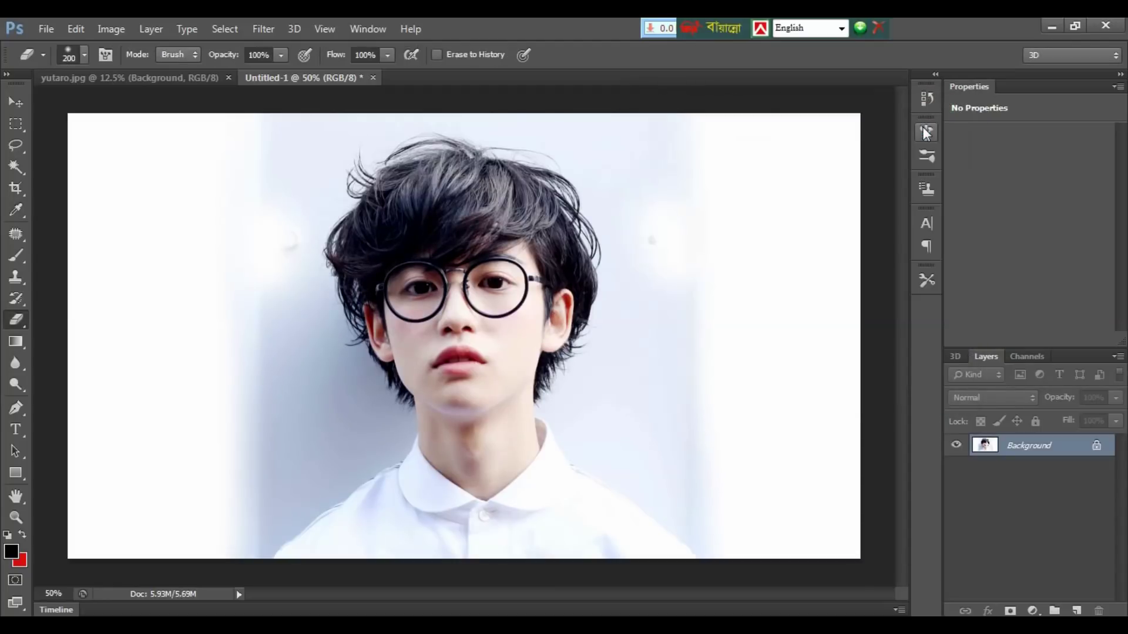
key(ctrl+z)
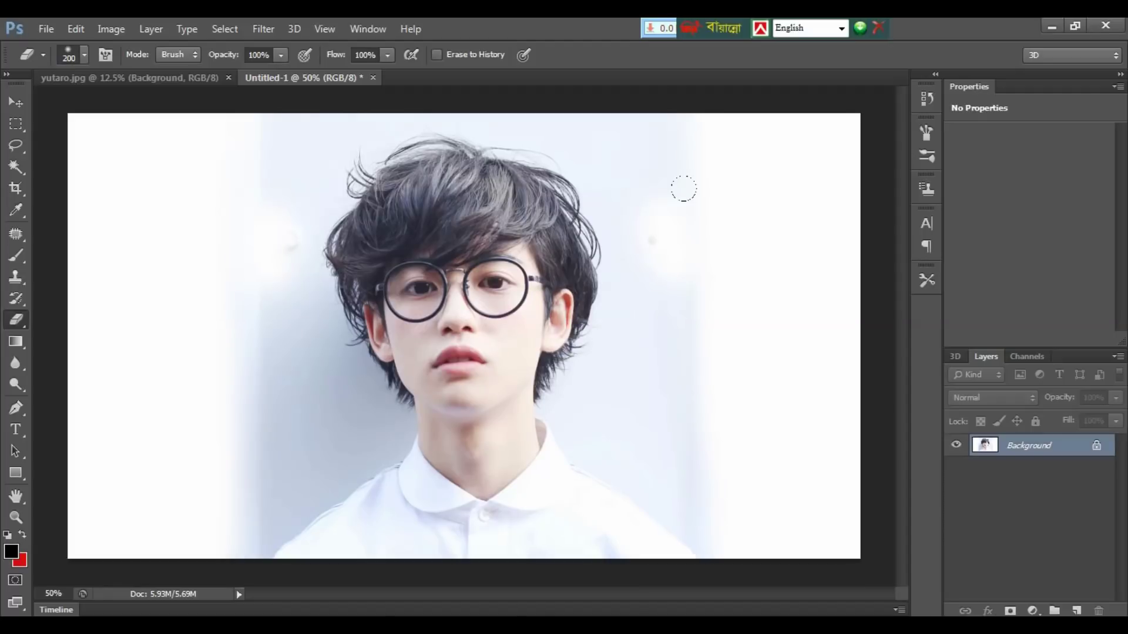
Step: Try darkening the image with a Curves adjustment, then undo it
key(ctrl+m)
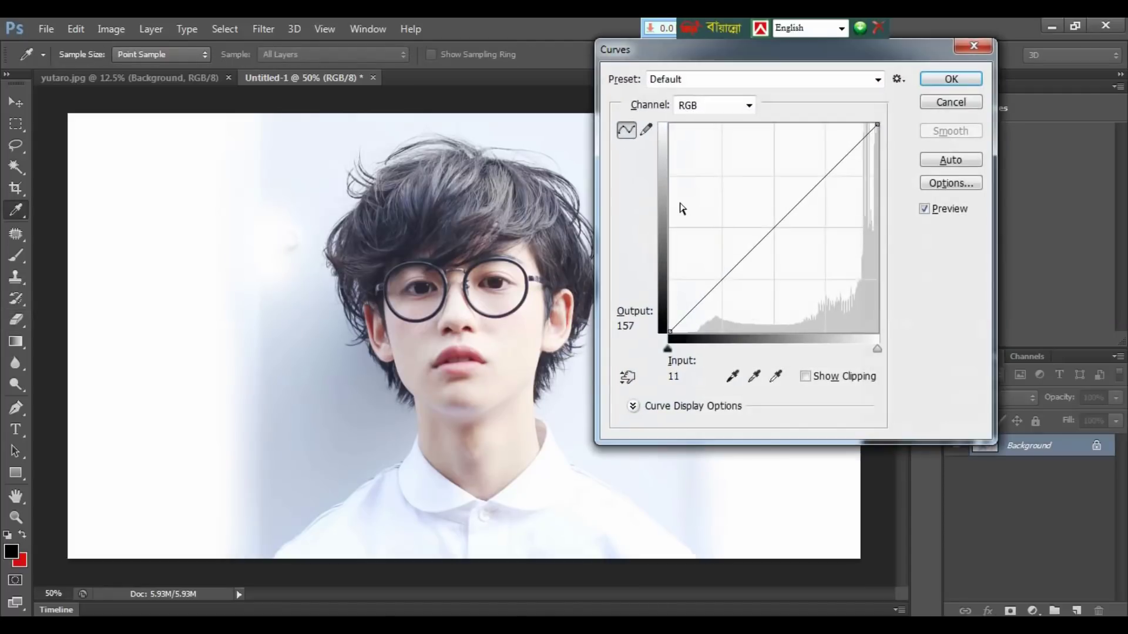
drag(795, 202, 811, 240)
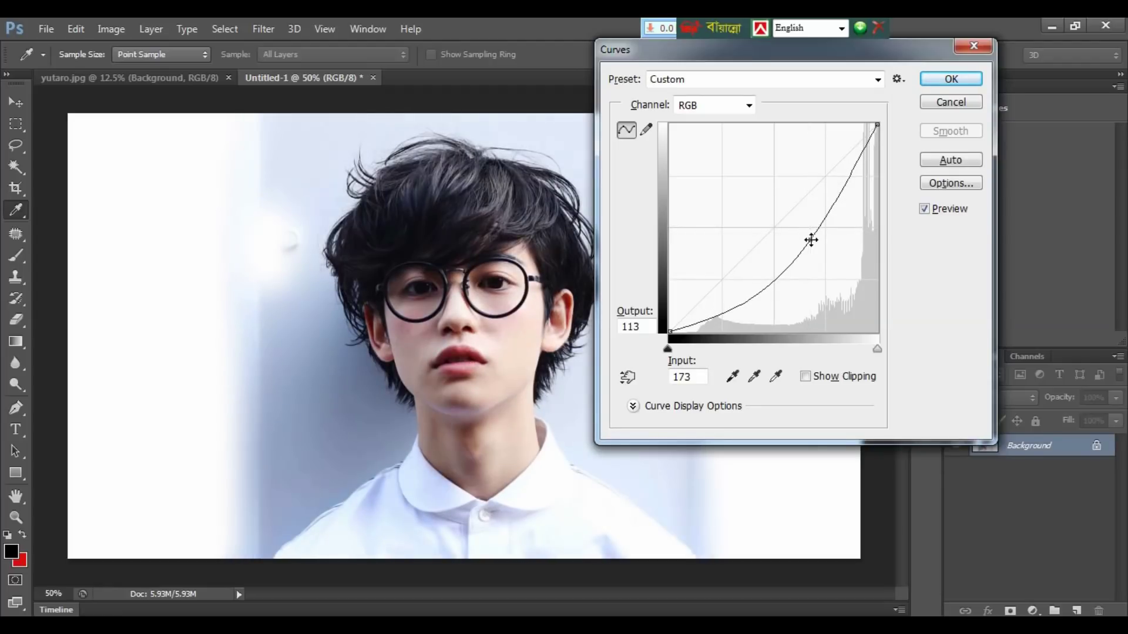
click(950, 79)
key(e)
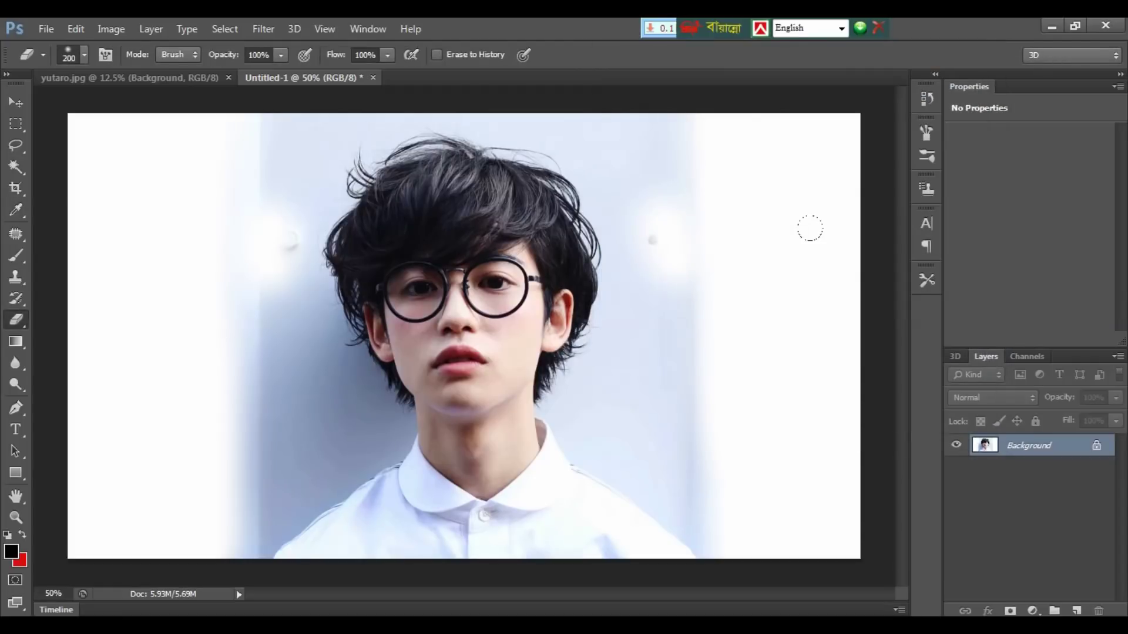
key(ctrl+z)
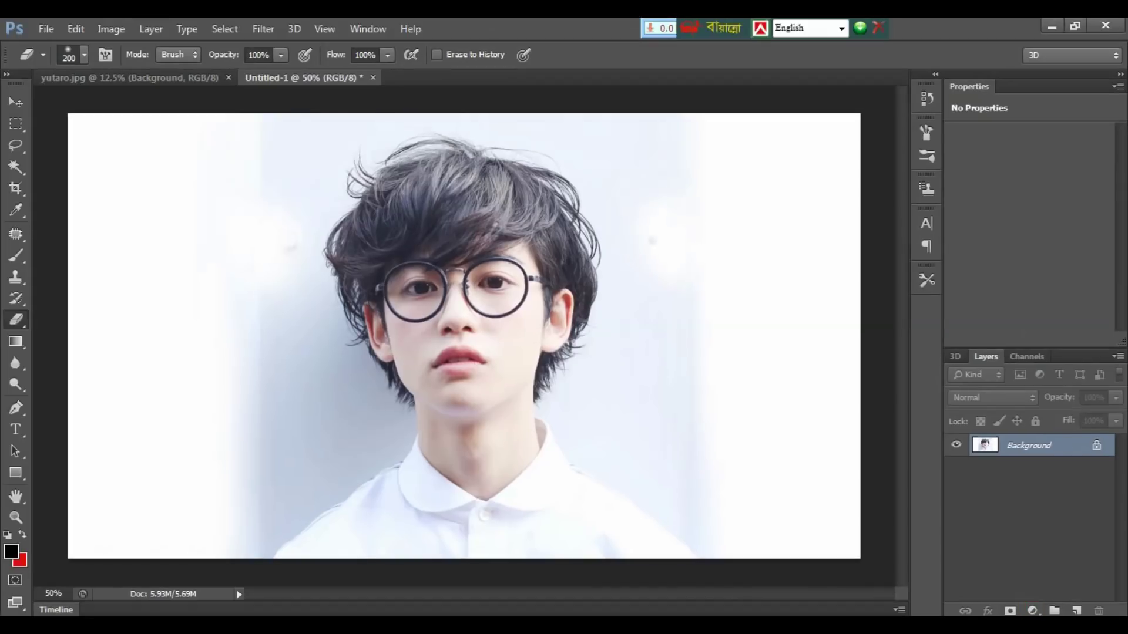
Step: Add a Solid Color fill layer in red d41010 over the portrait
click(1032, 611)
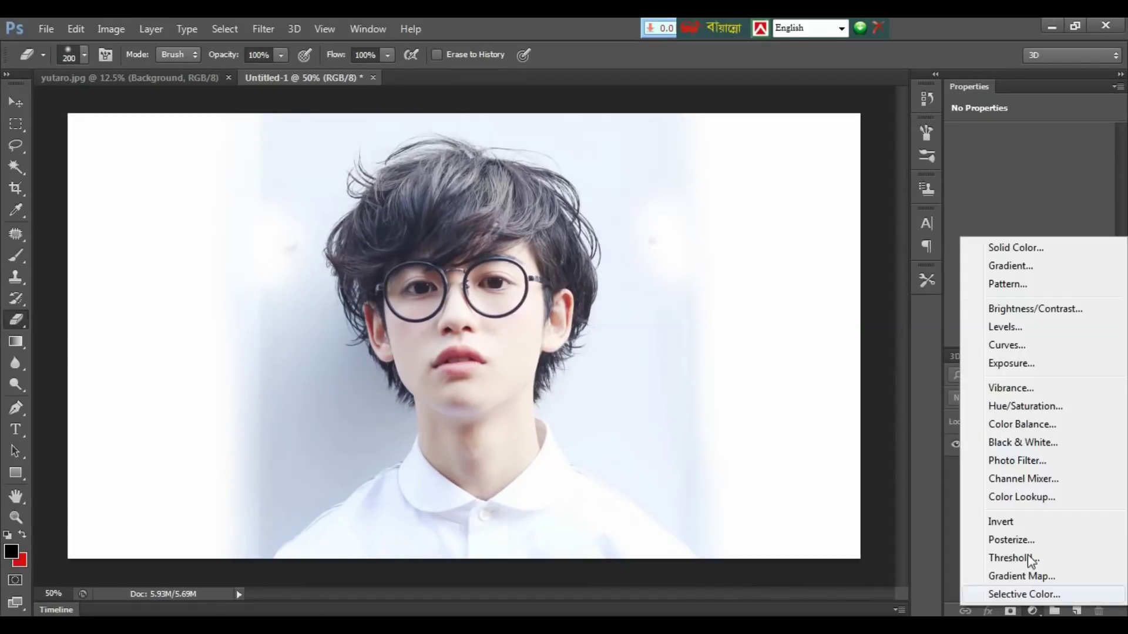
click(1005, 247)
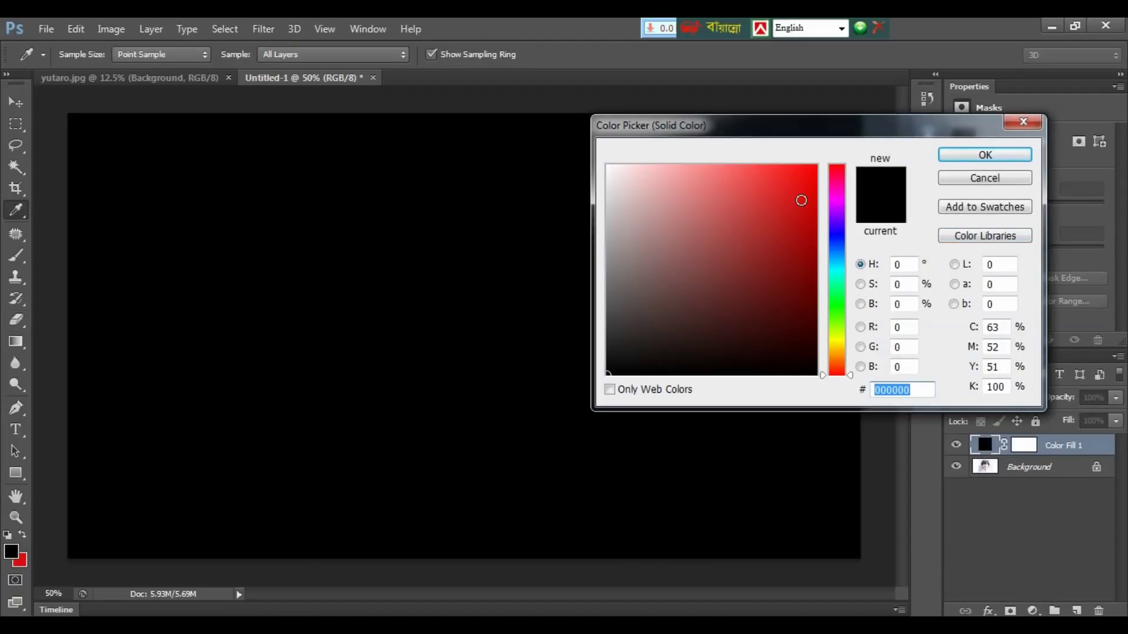
click(801, 200)
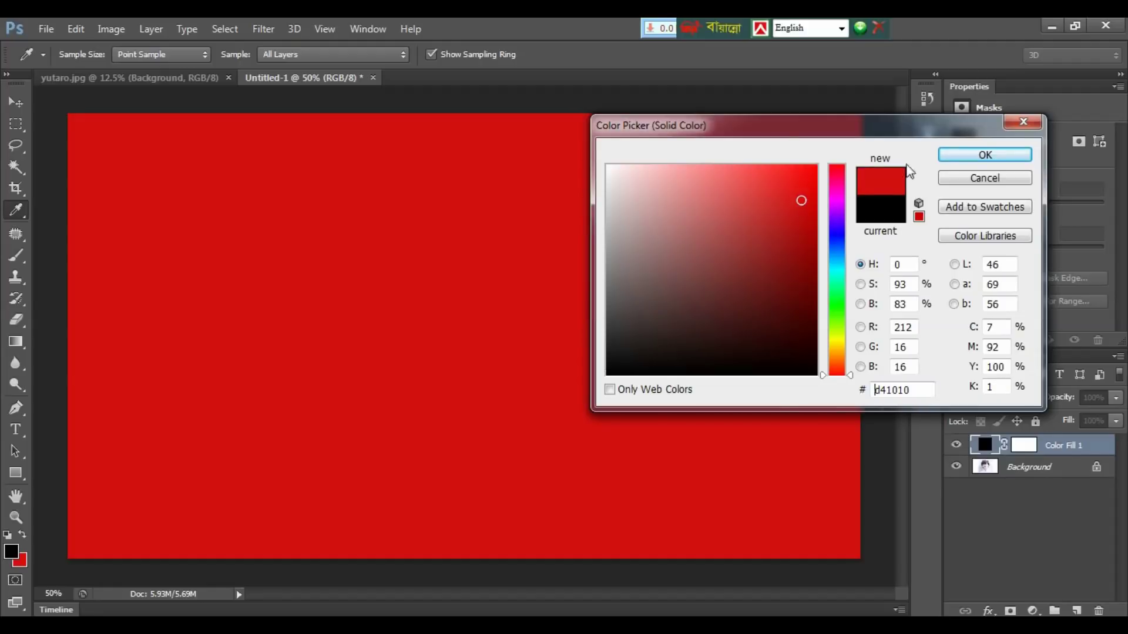
click(976, 163)
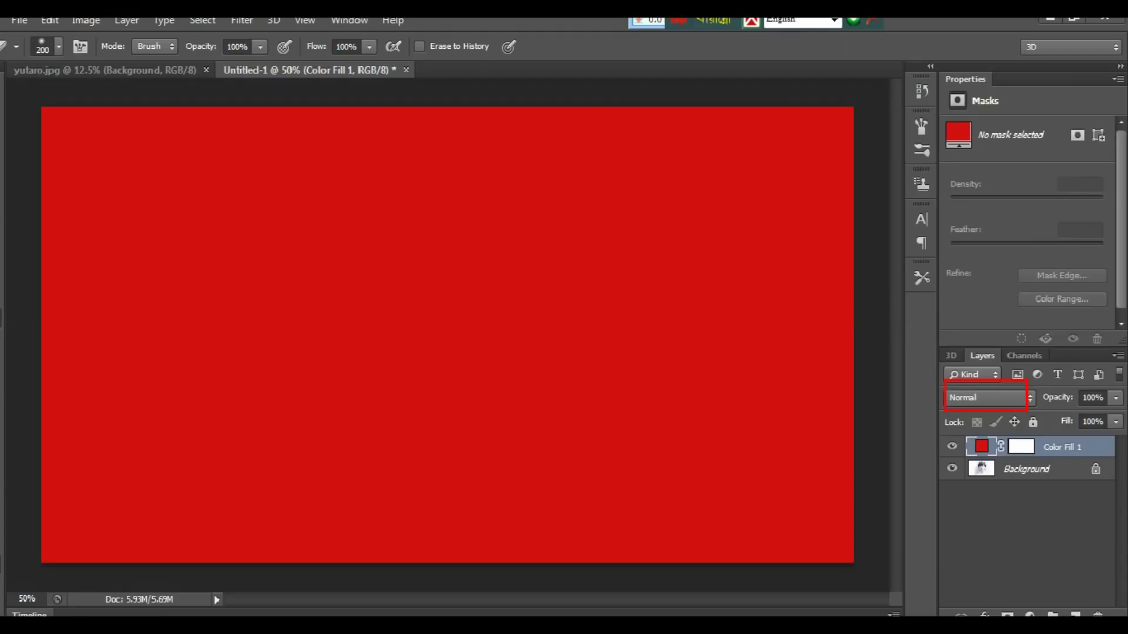
Step: Set Color Fill 1's blend mode to Soft Light and zoom in on the portrait
click(914, 427)
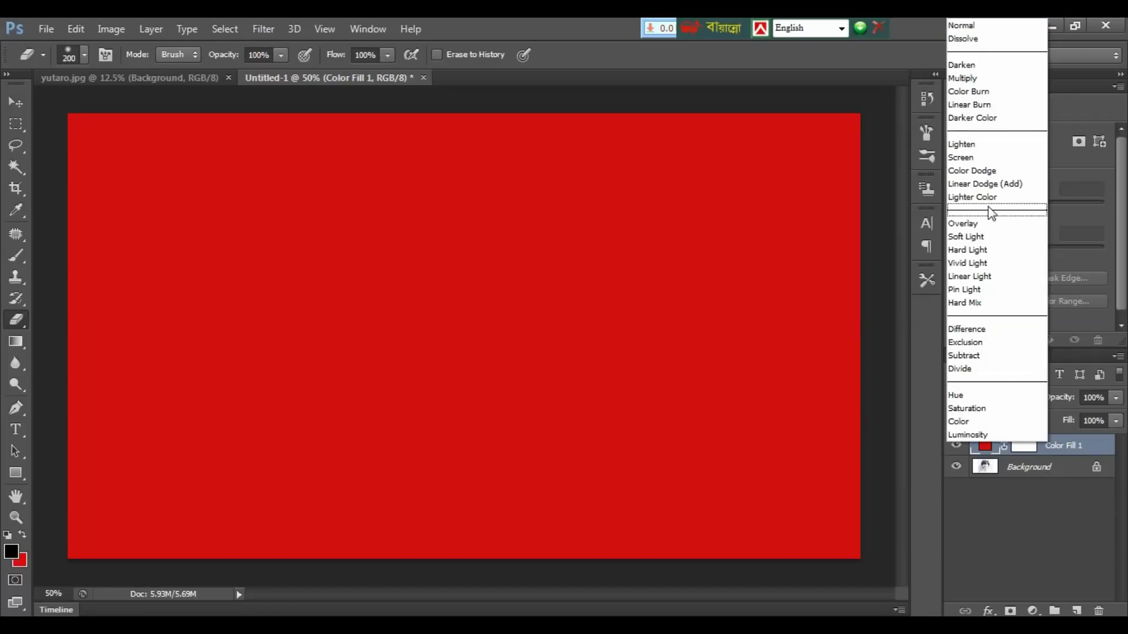
click(973, 237)
key(ctrl+plus)
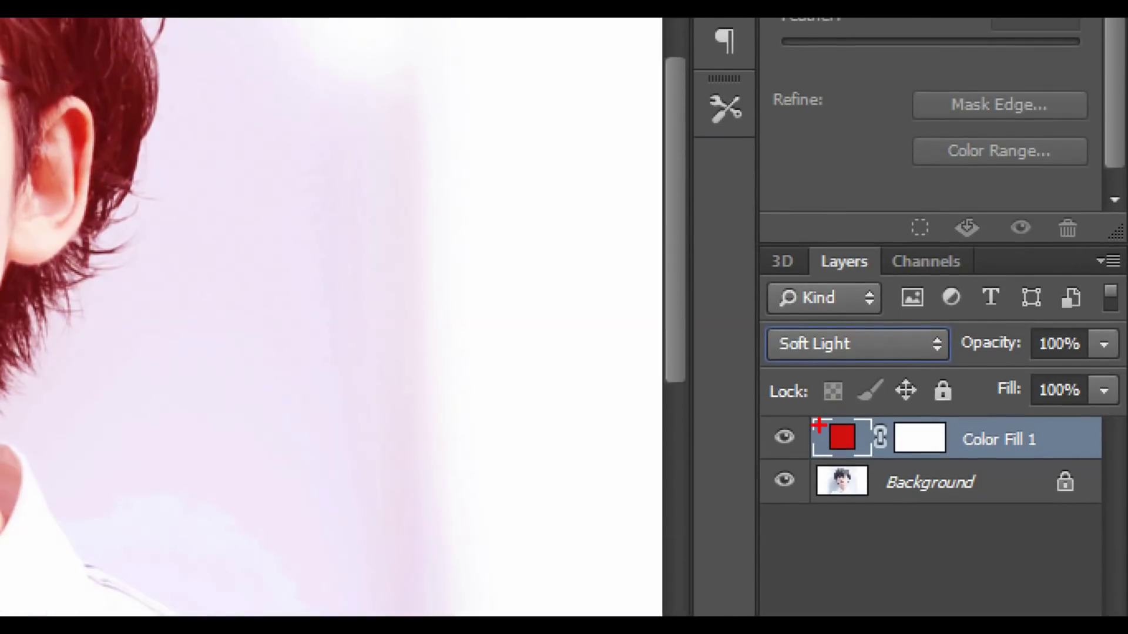
double_click(841, 436)
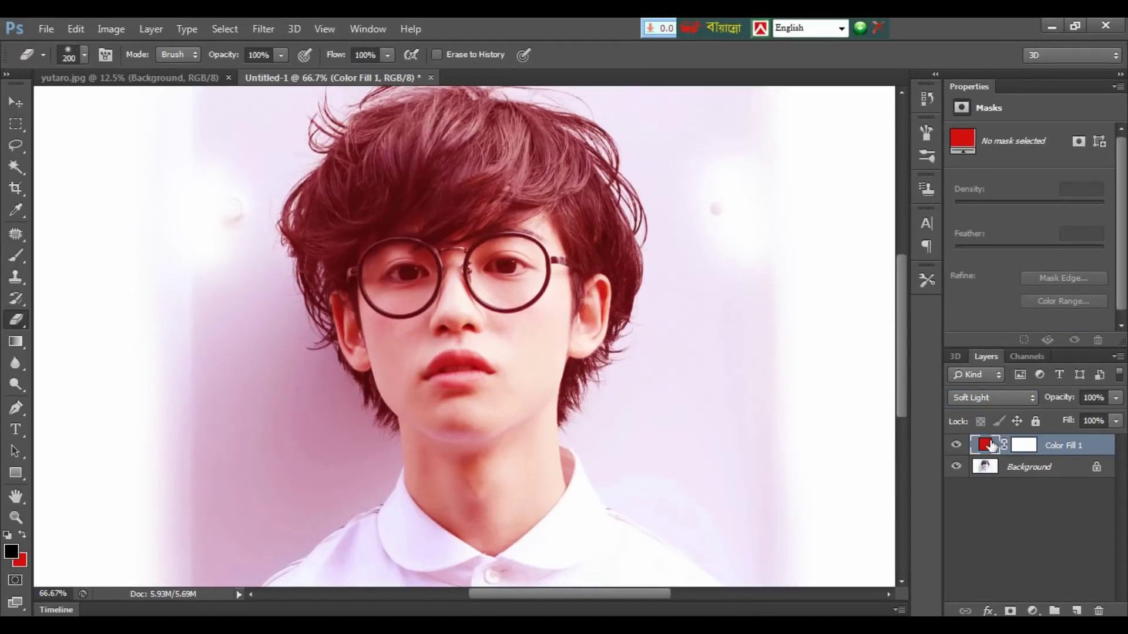
Step: Change the Color Fill 1 colour from red to near-black 030303
double_click(990, 447)
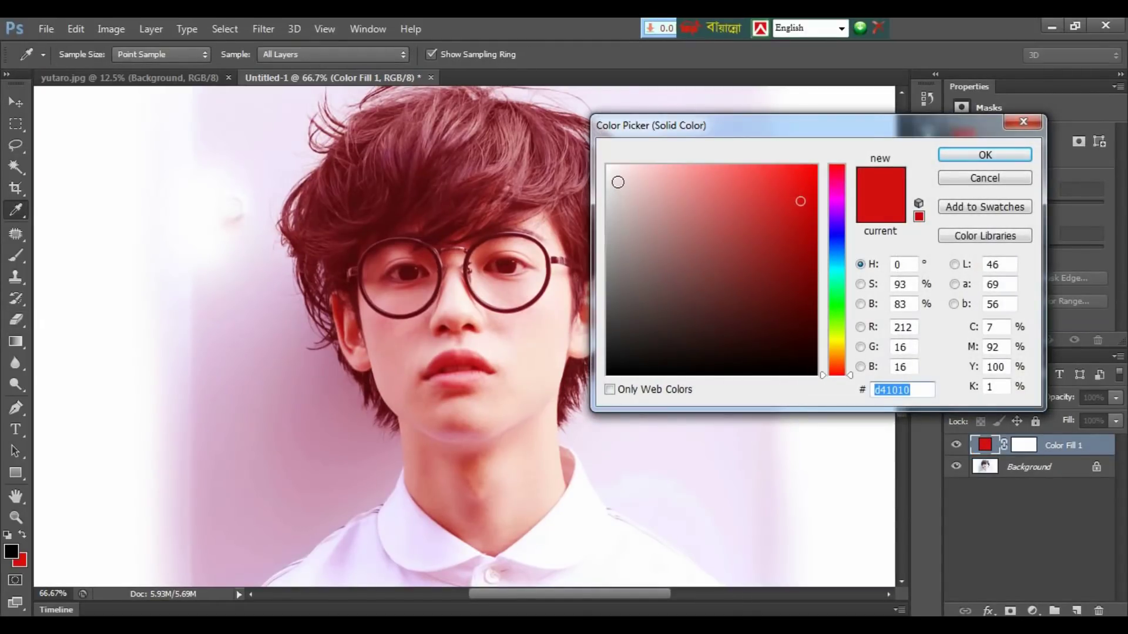
click(616, 181)
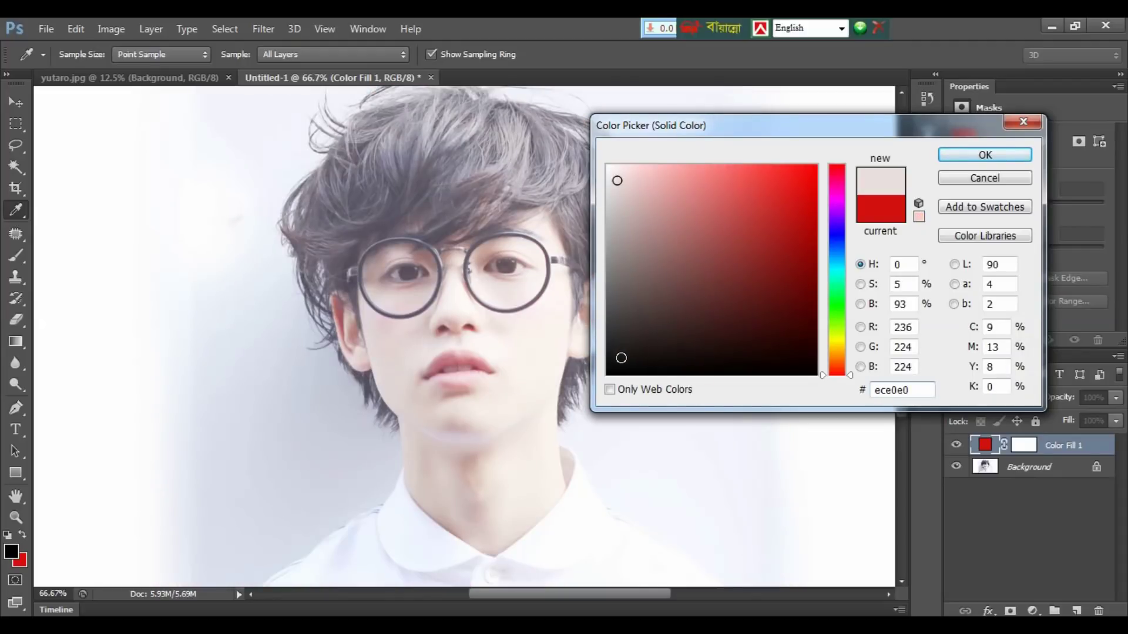
click(621, 358)
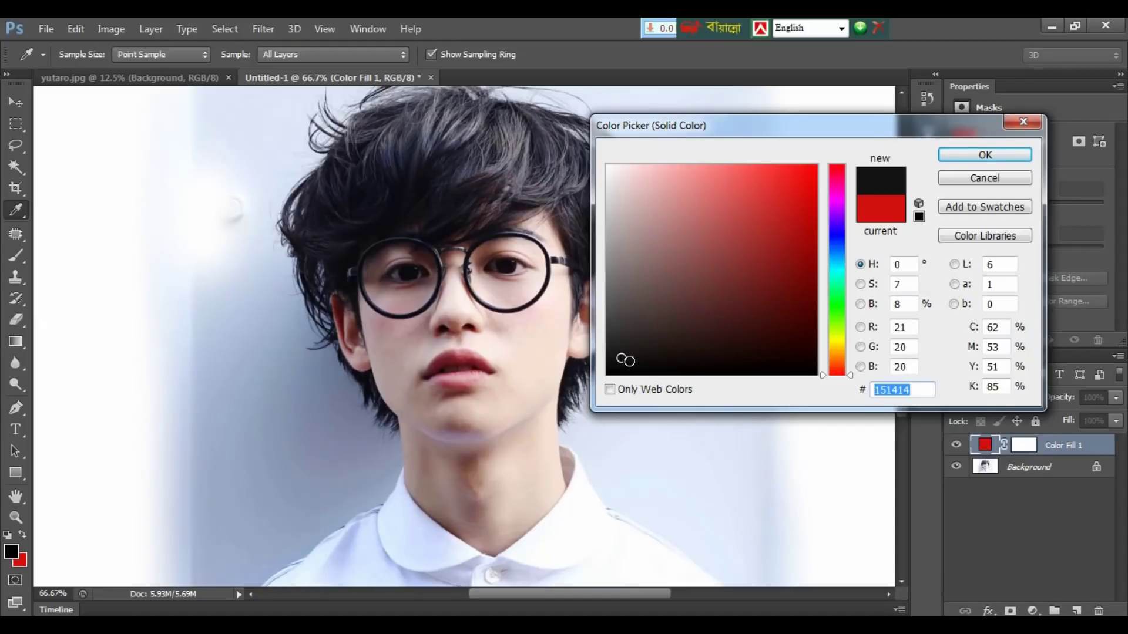
drag(622, 359, 629, 372)
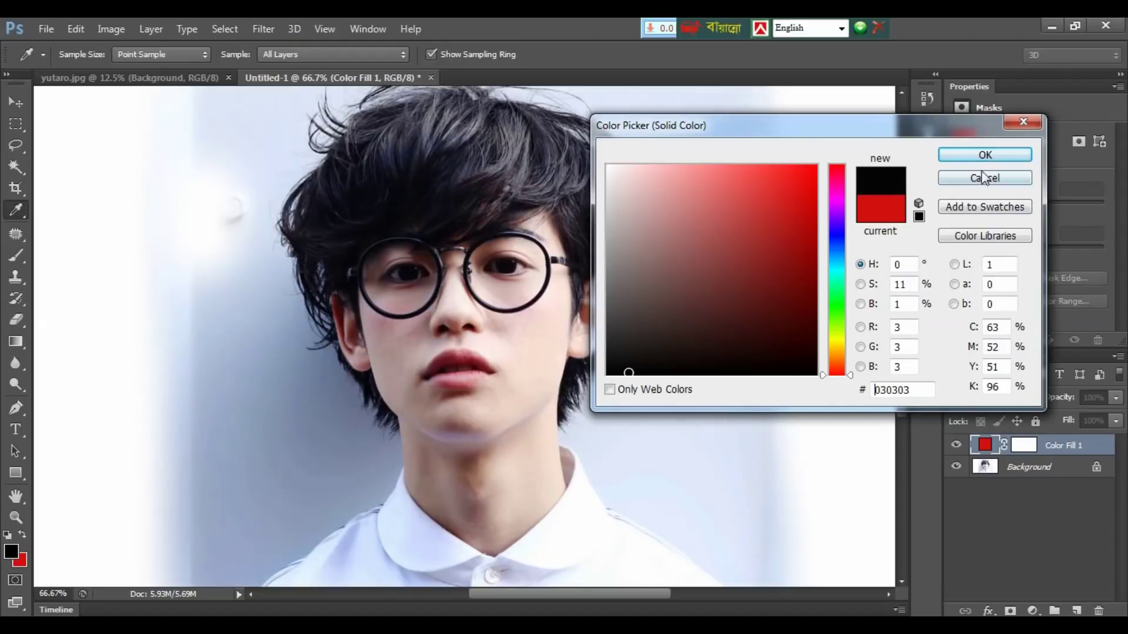
click(968, 158)
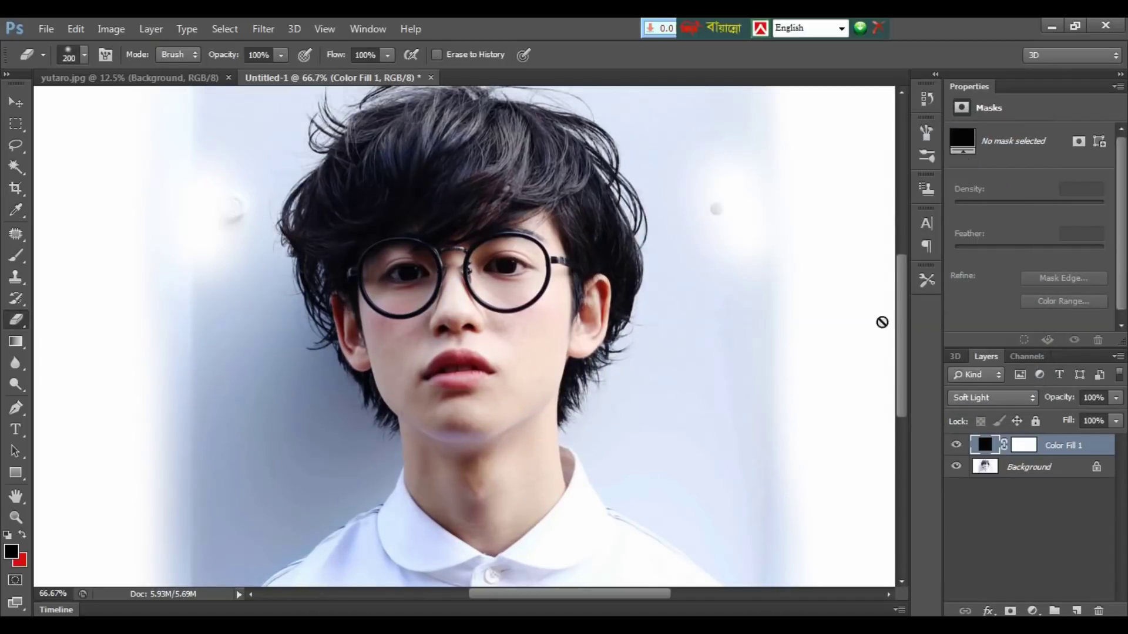
key(ctrl+minus)
key(ctrl+minus)
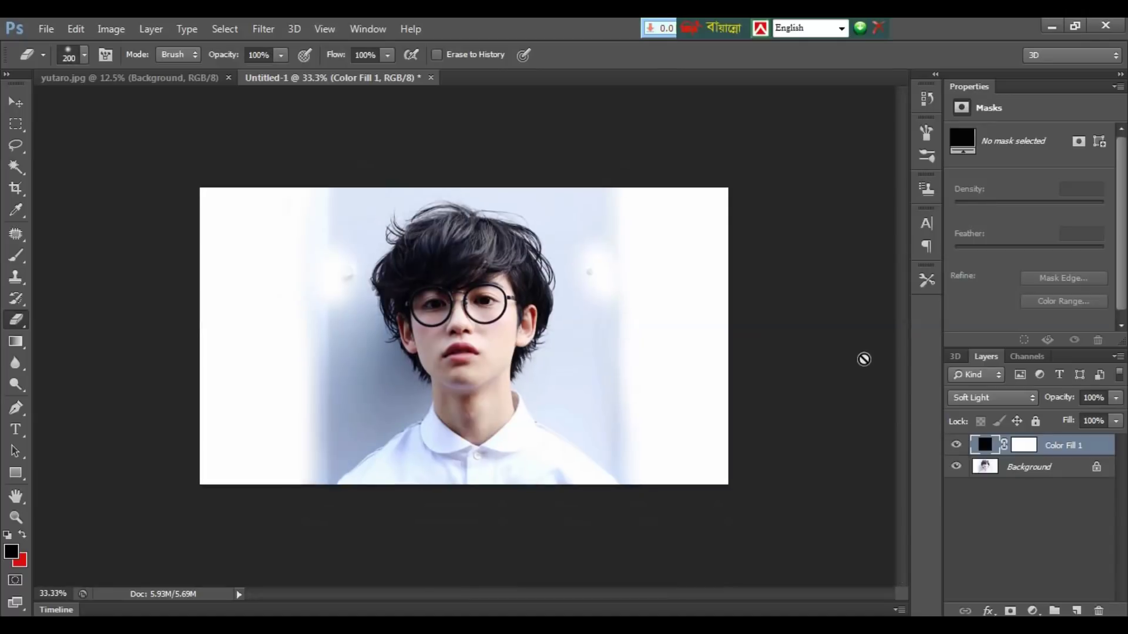
key(ctrl+plus)
key(ctrl+plus)
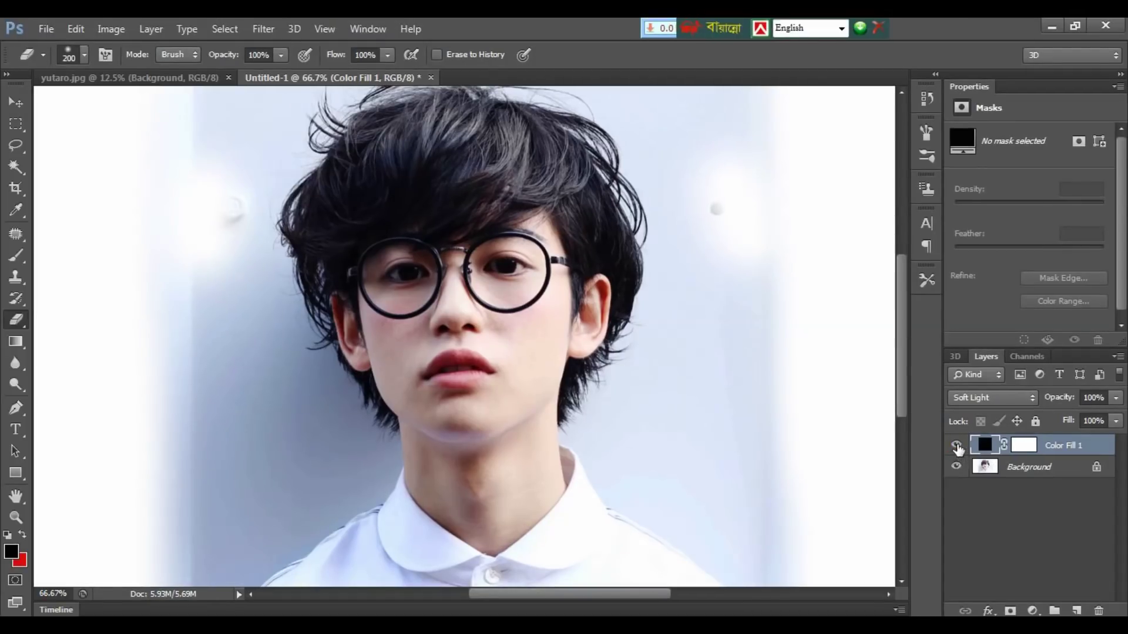
click(957, 446)
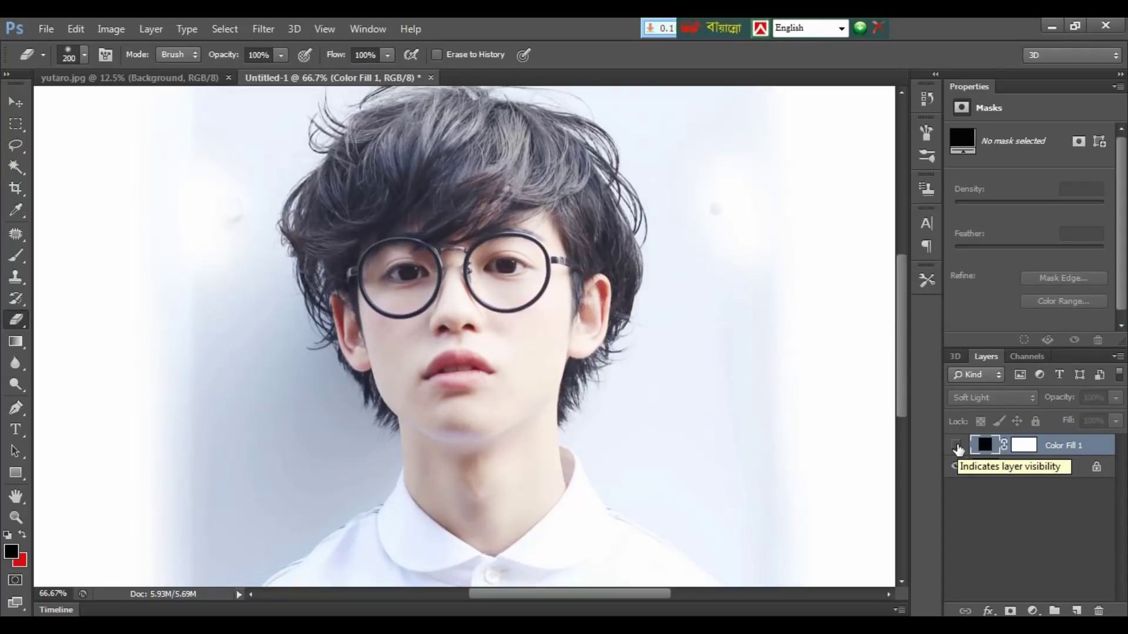
click(956, 446)
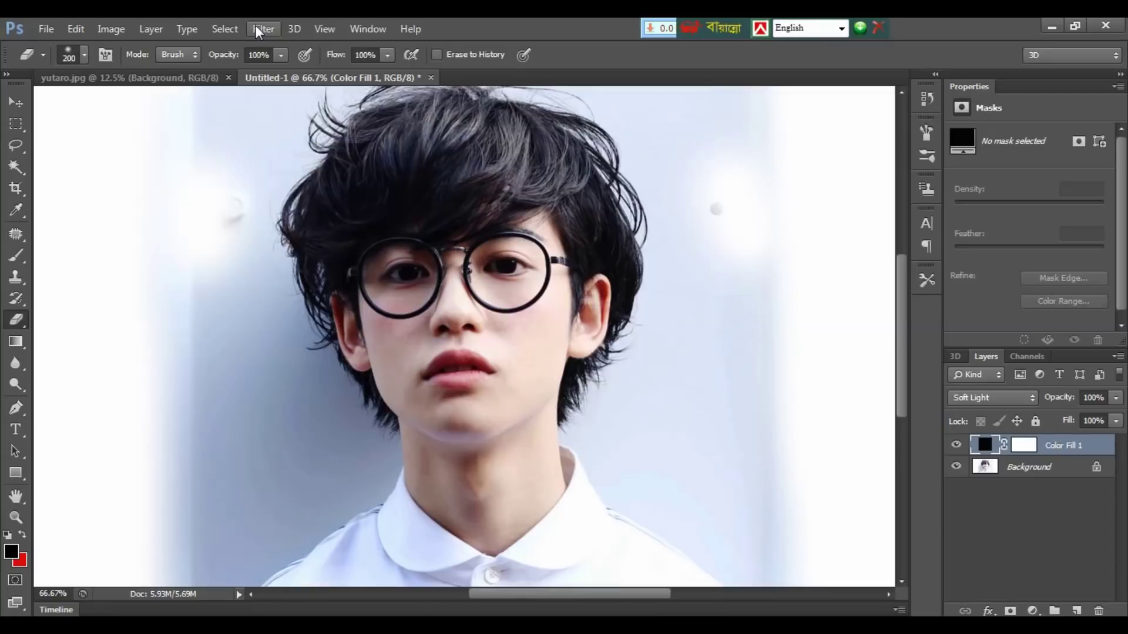
Step: Apply Filter > Render > Lighting Effects to the fill layer, agreeing to rasterize it
click(259, 33)
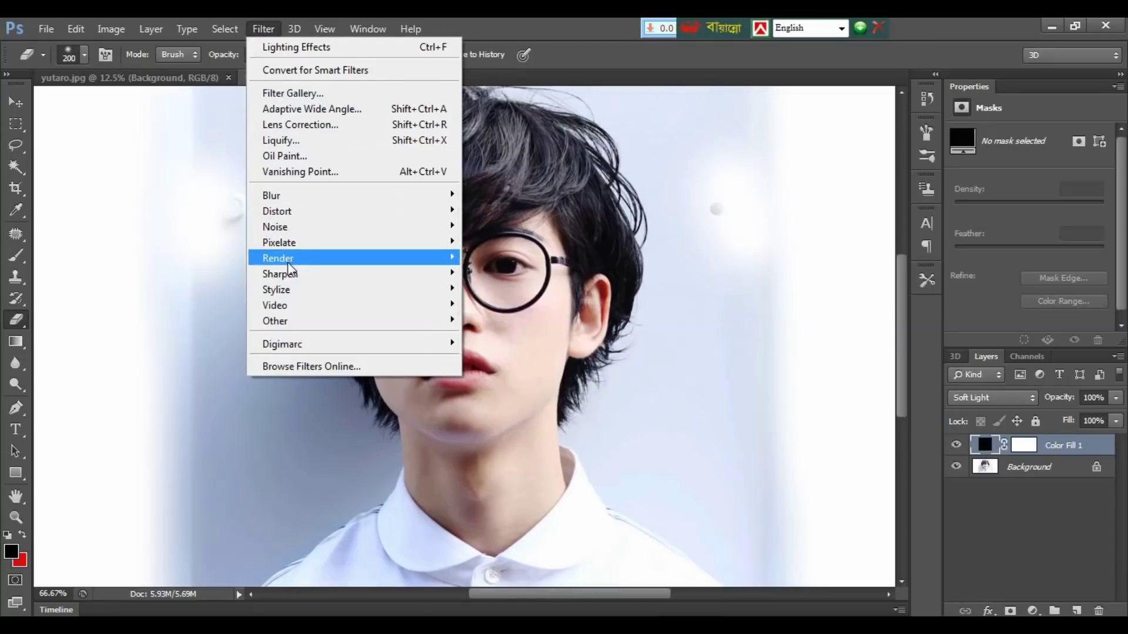
mouse_move(288, 263)
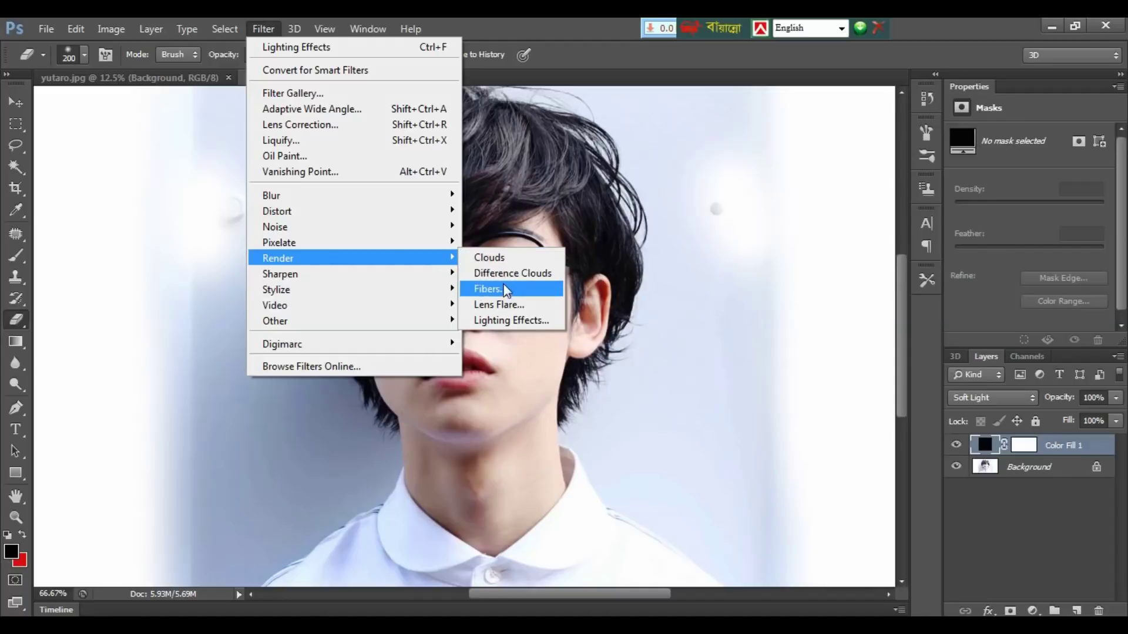
click(512, 321)
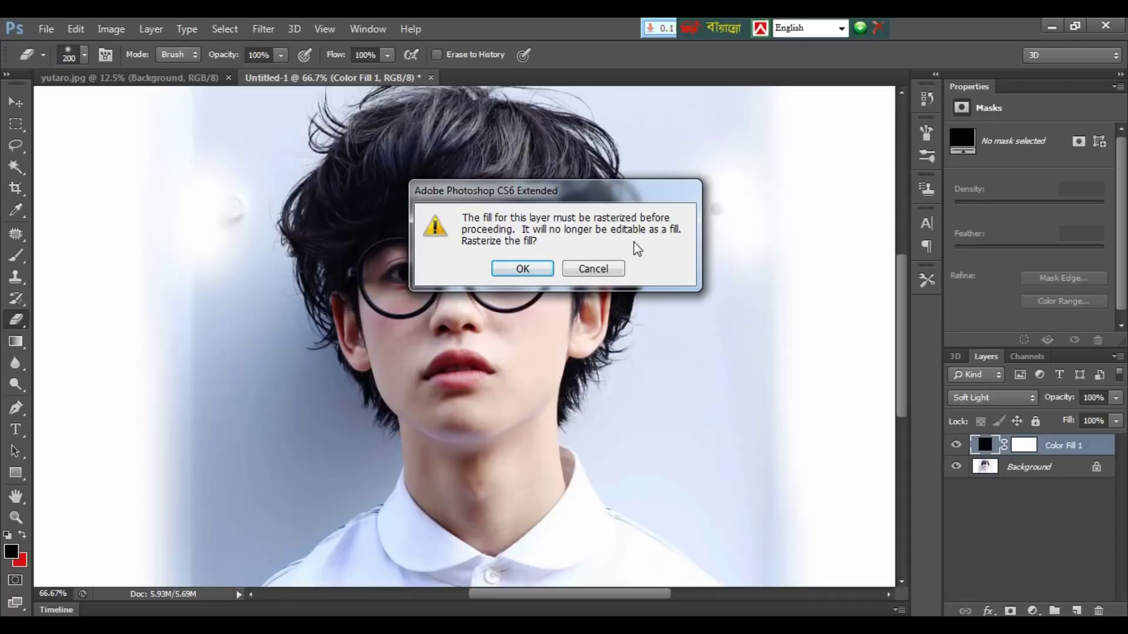
click(516, 268)
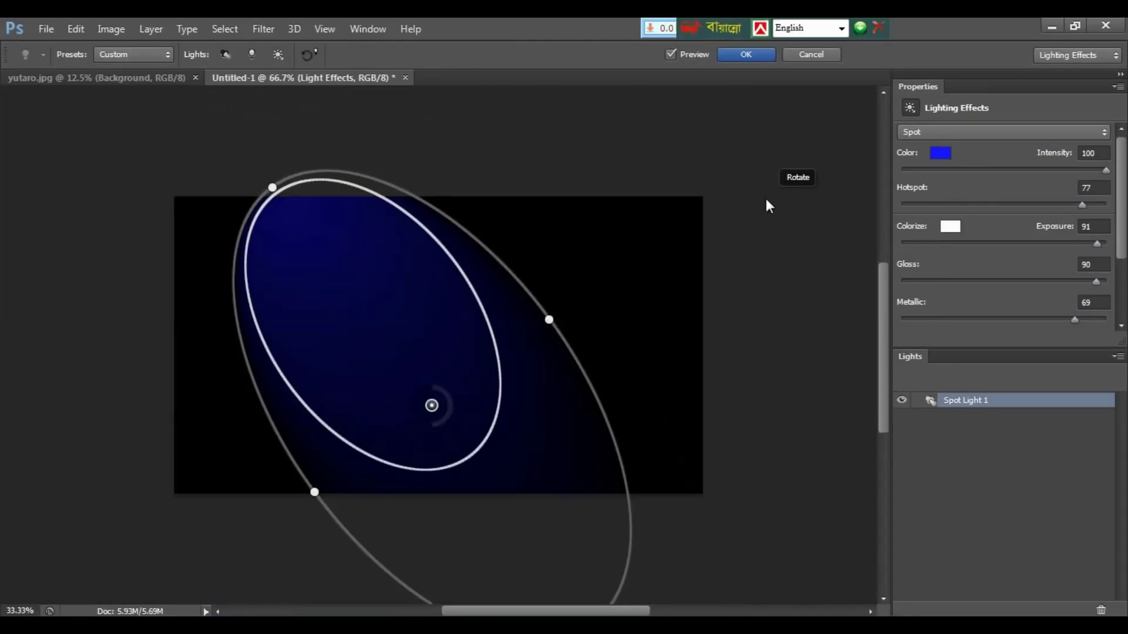
Step: Angle the spot light diagonally toward the upper left, narrowing its hotspot to 33 and adjusting intensity
key(ctrl+minus)
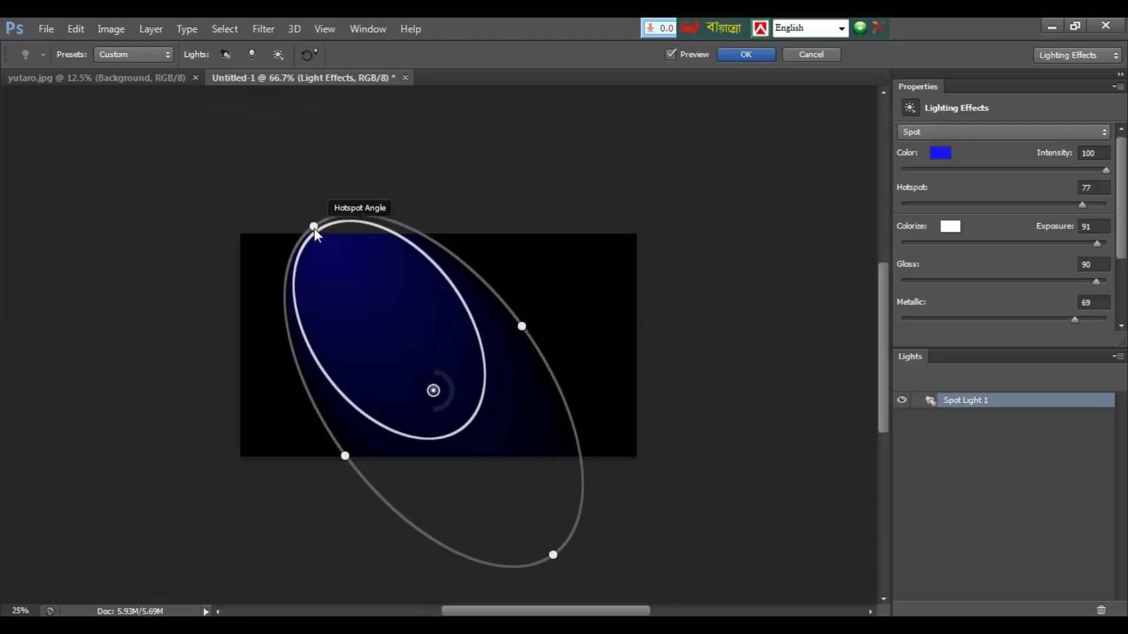
drag(314, 228, 255, 320)
drag(256, 359, 271, 452)
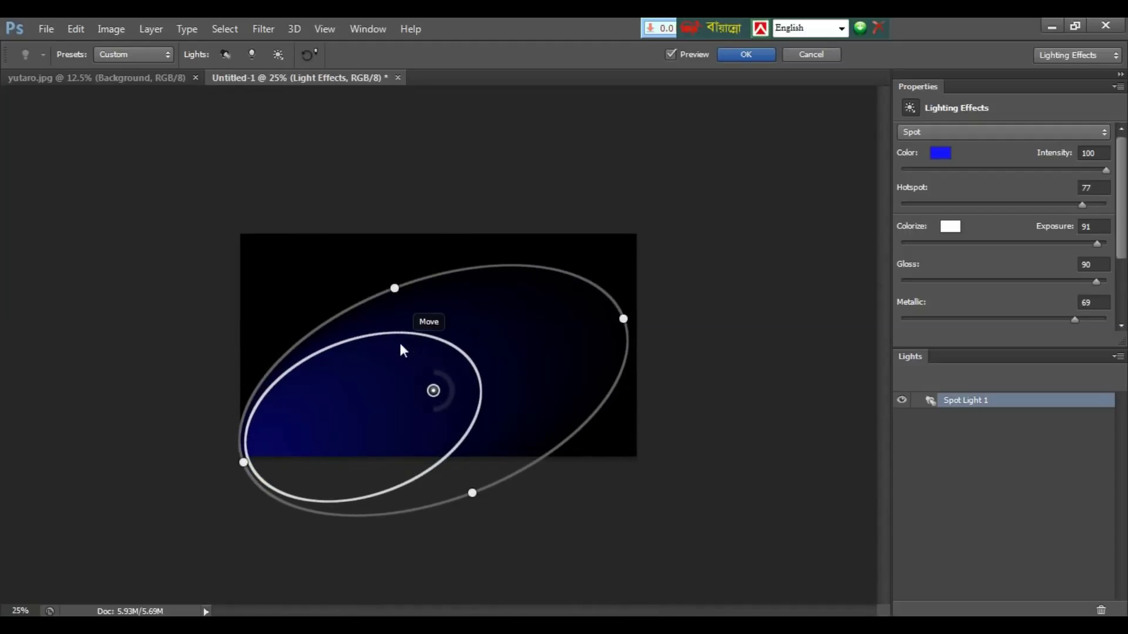
drag(369, 336, 376, 407)
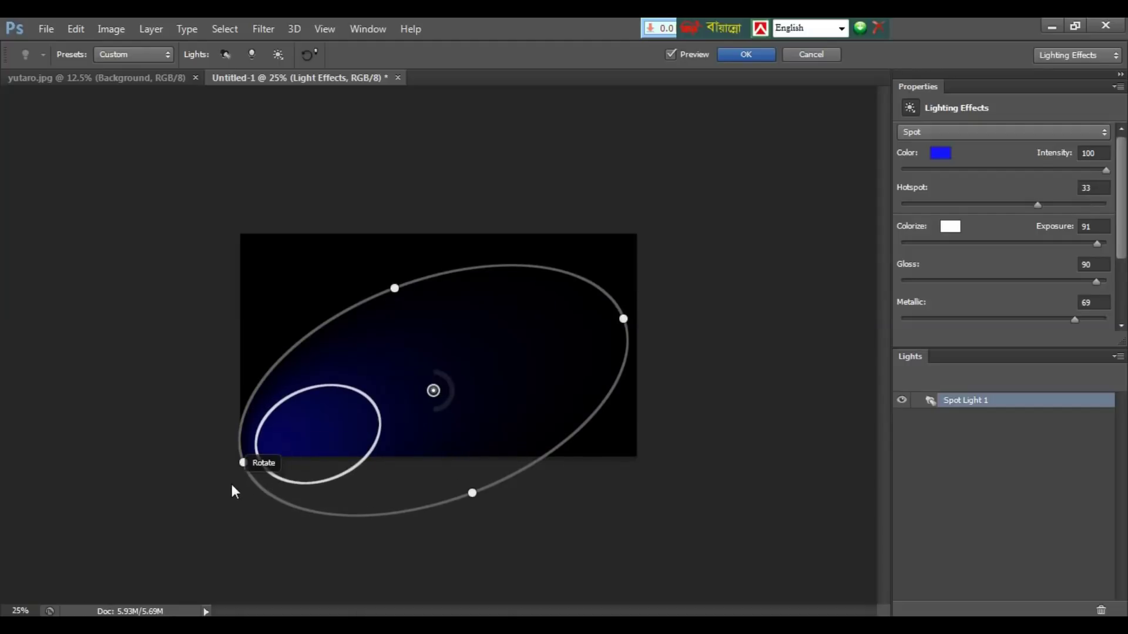
drag(231, 484, 284, 222)
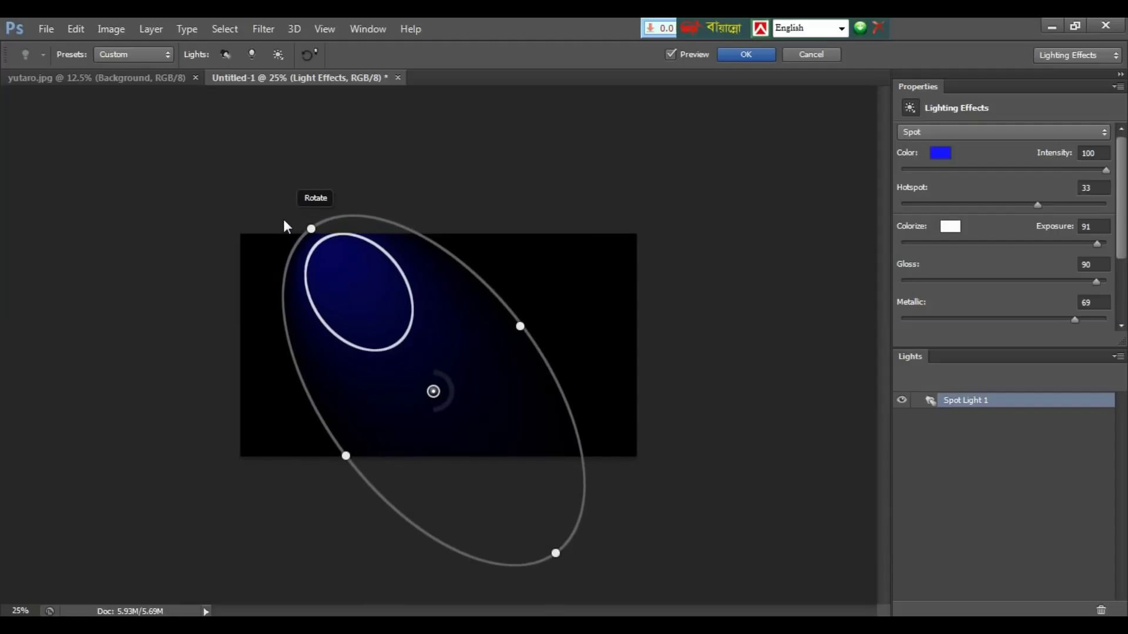
key(ctrl+plus)
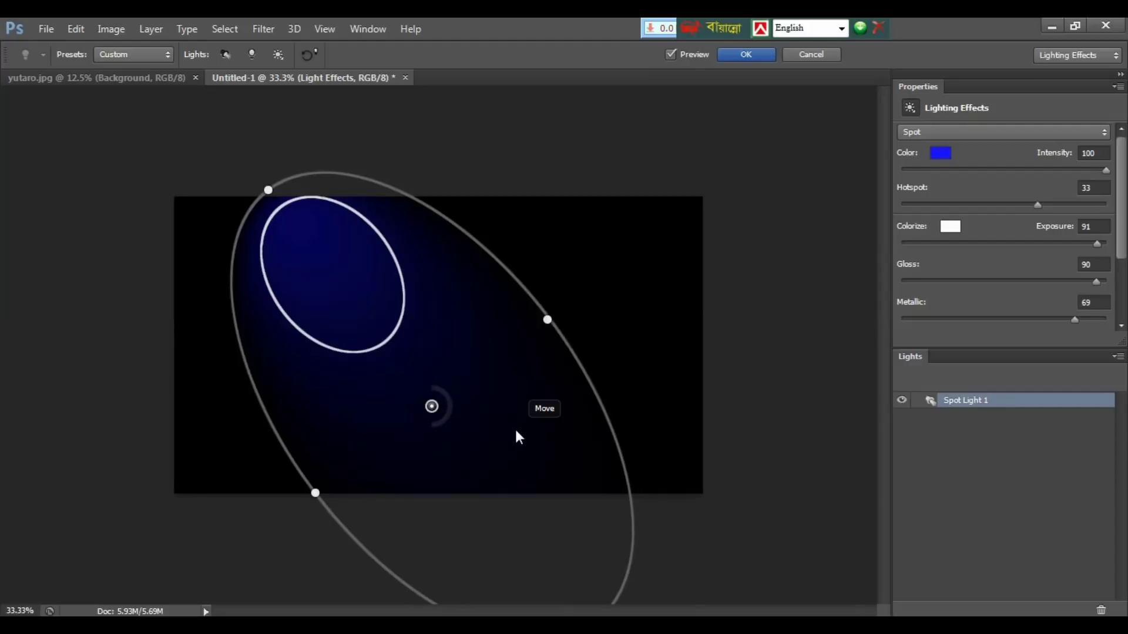
key(ctrl+minus)
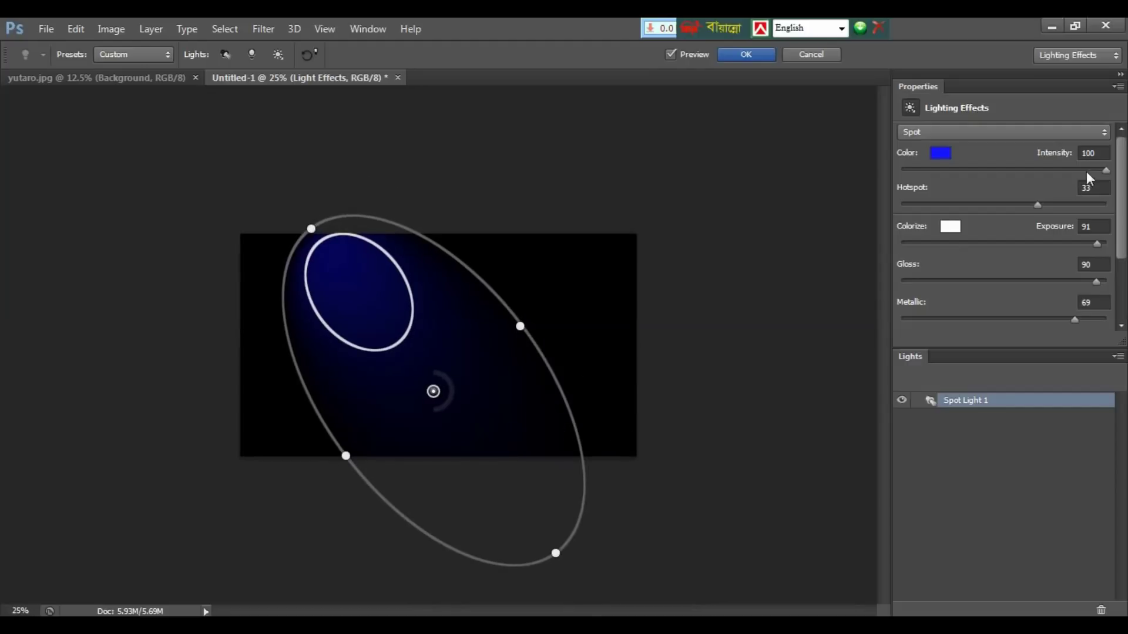
click(1102, 172)
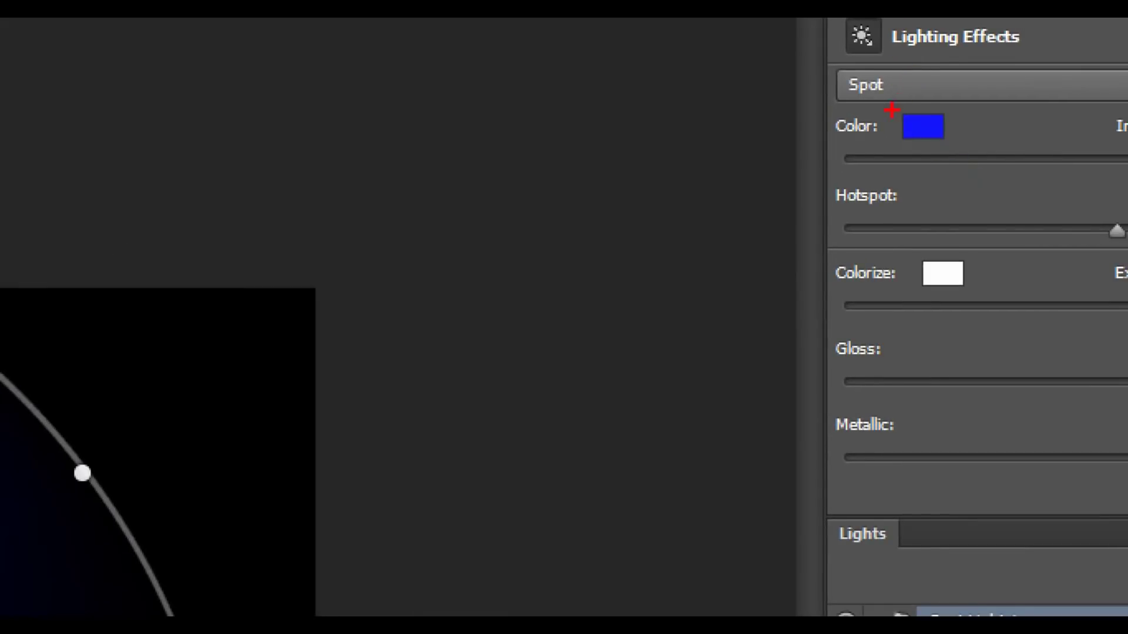
Step: Set the spot light colour to blue at hue 240 (S 94%, B 75%)
click(923, 130)
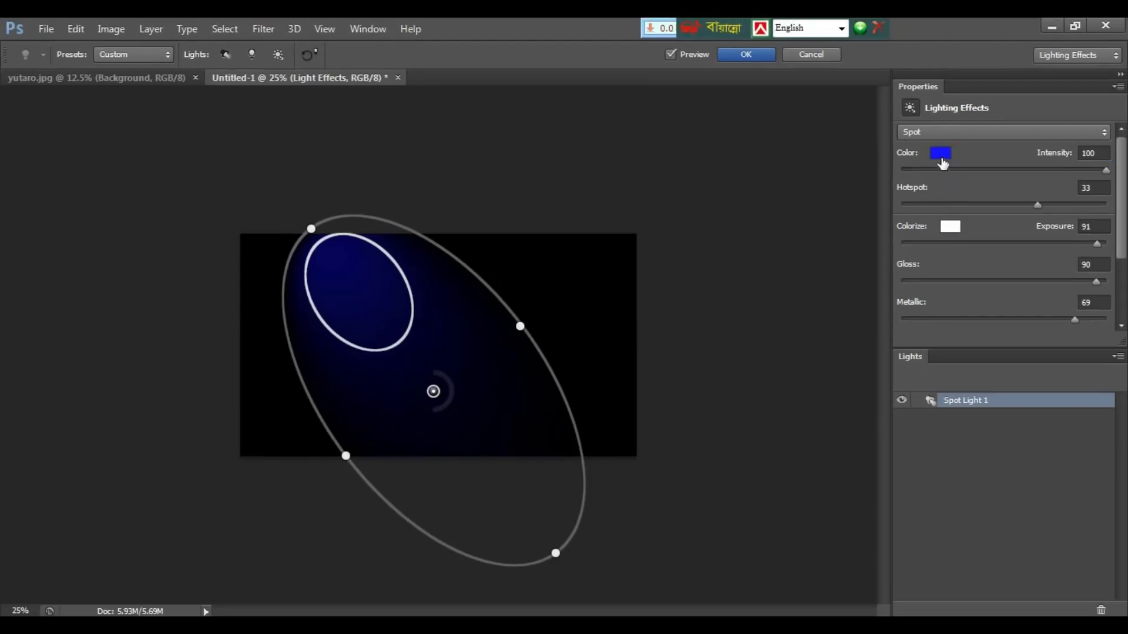
click(922, 127)
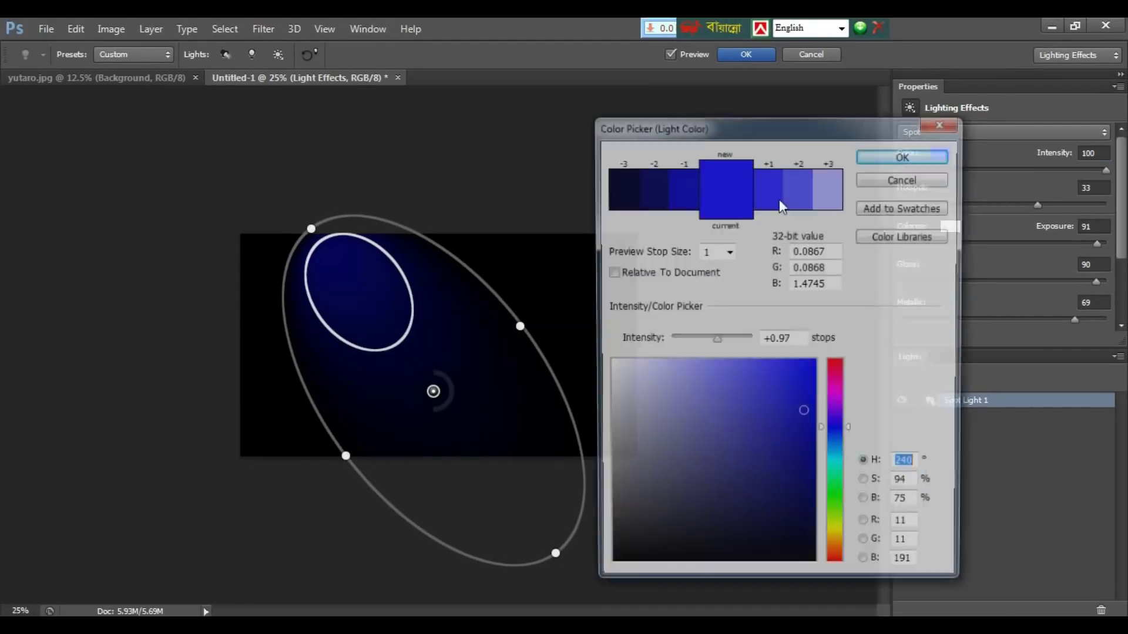
click(837, 366)
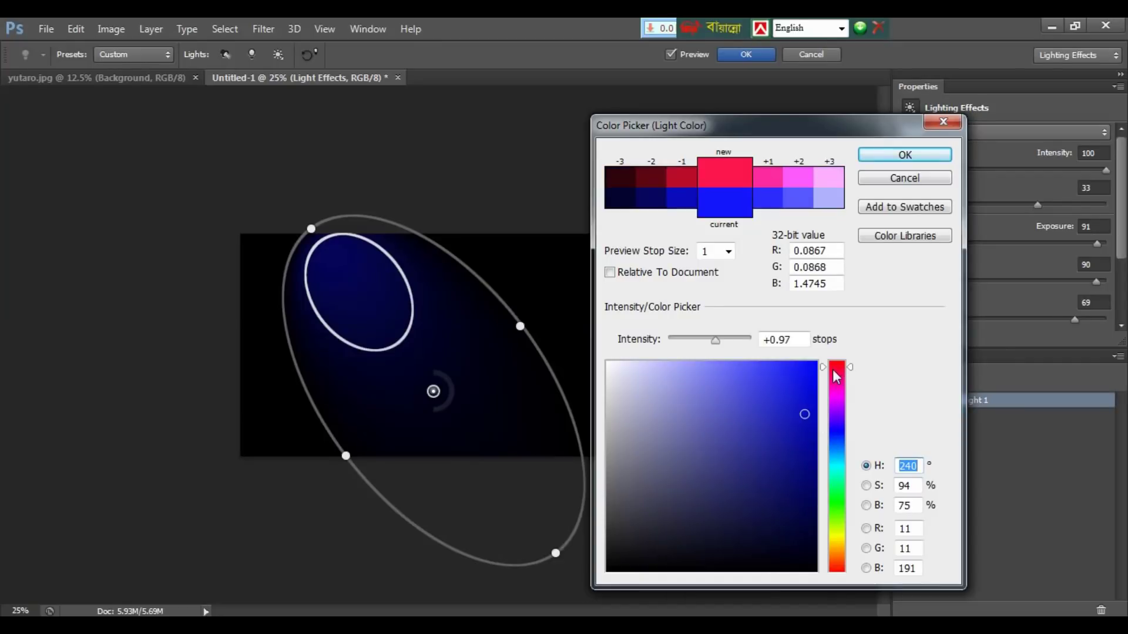
click(842, 432)
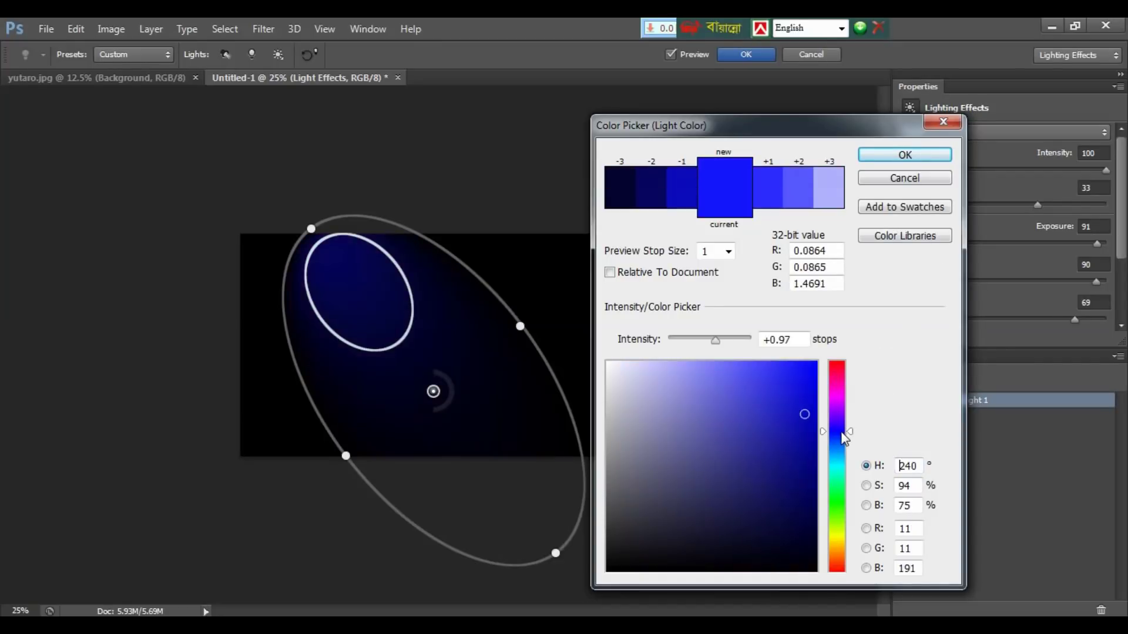
click(890, 157)
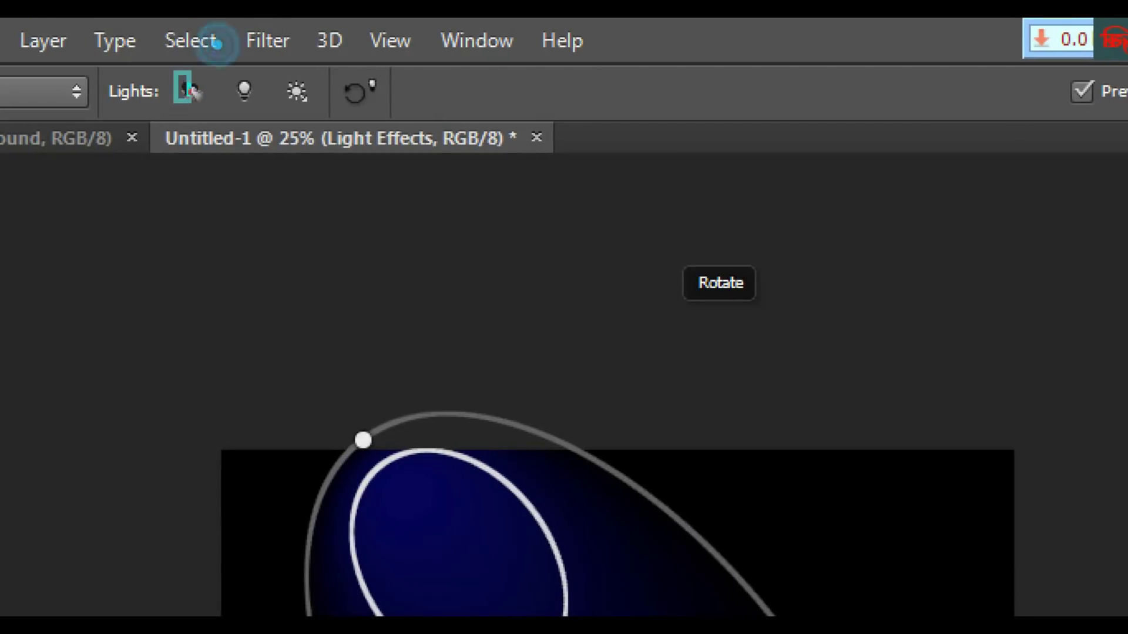
mouse_move(230, 71)
mouse_down()
mouse_move(265, 107)
mouse_move(323, 111)
mouse_up()
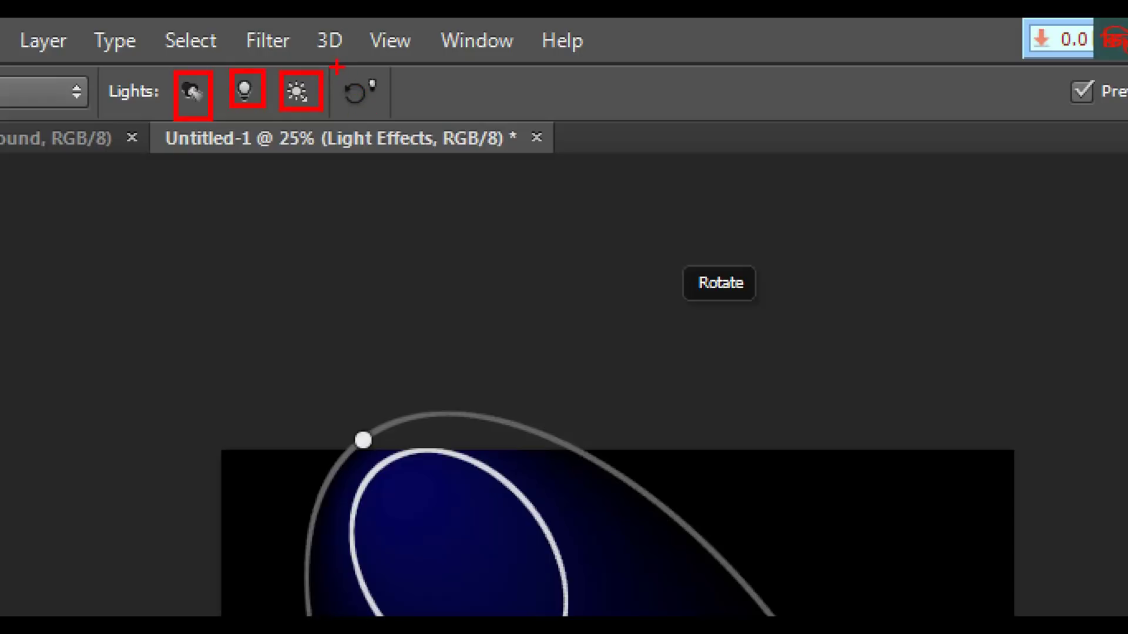
drag(337, 68, 389, 111)
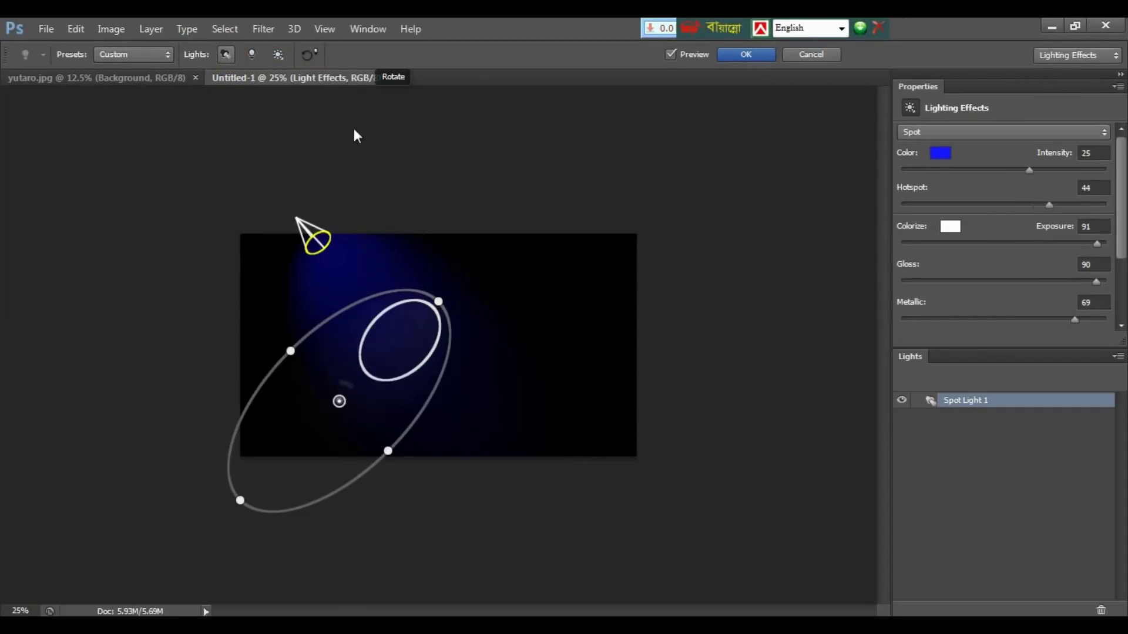
drag(439, 304, 515, 249)
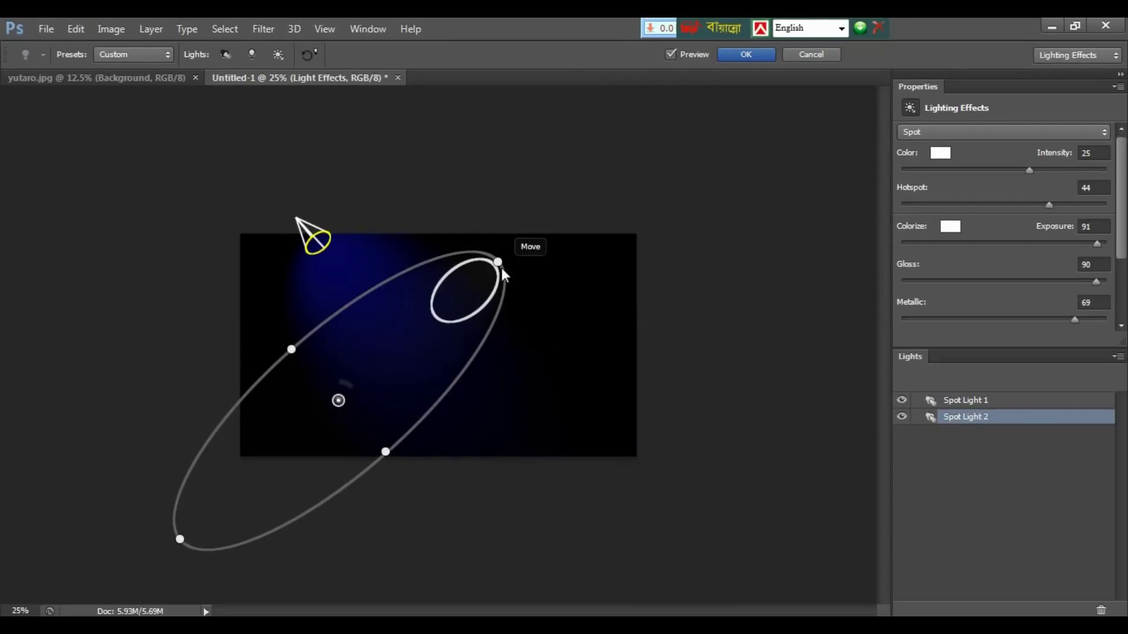
drag(499, 262, 523, 236)
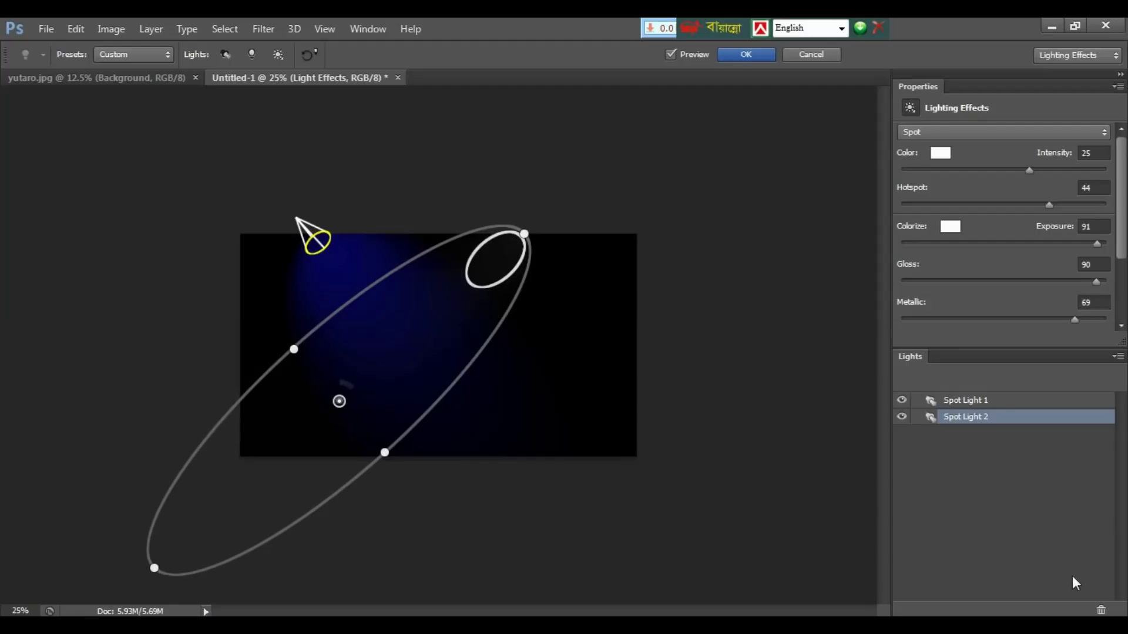
click(1096, 608)
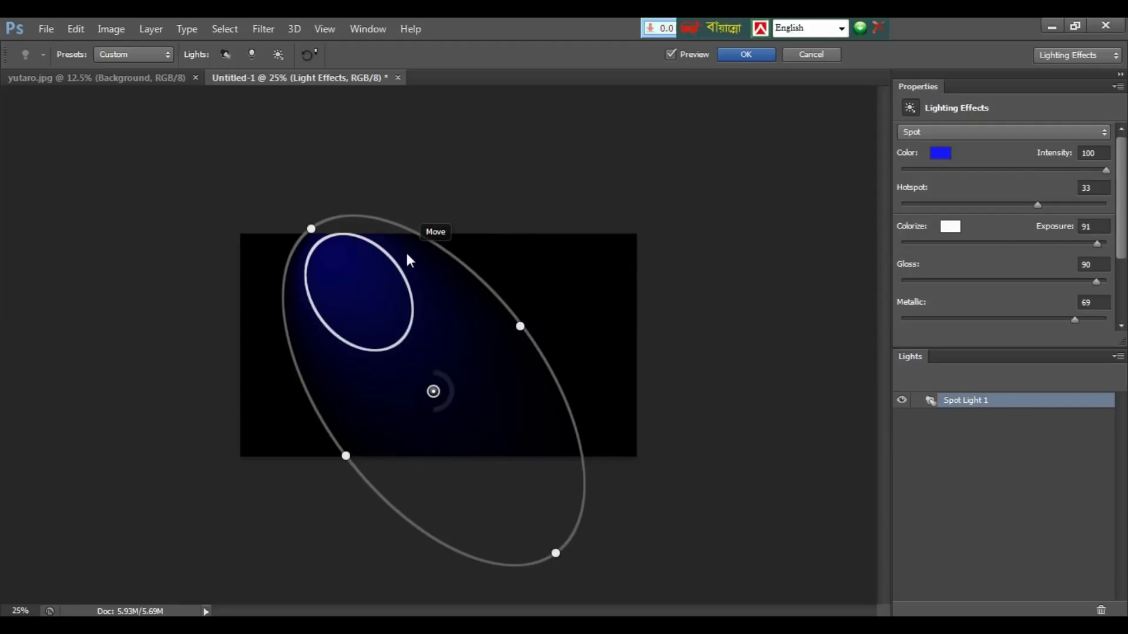
click(252, 54)
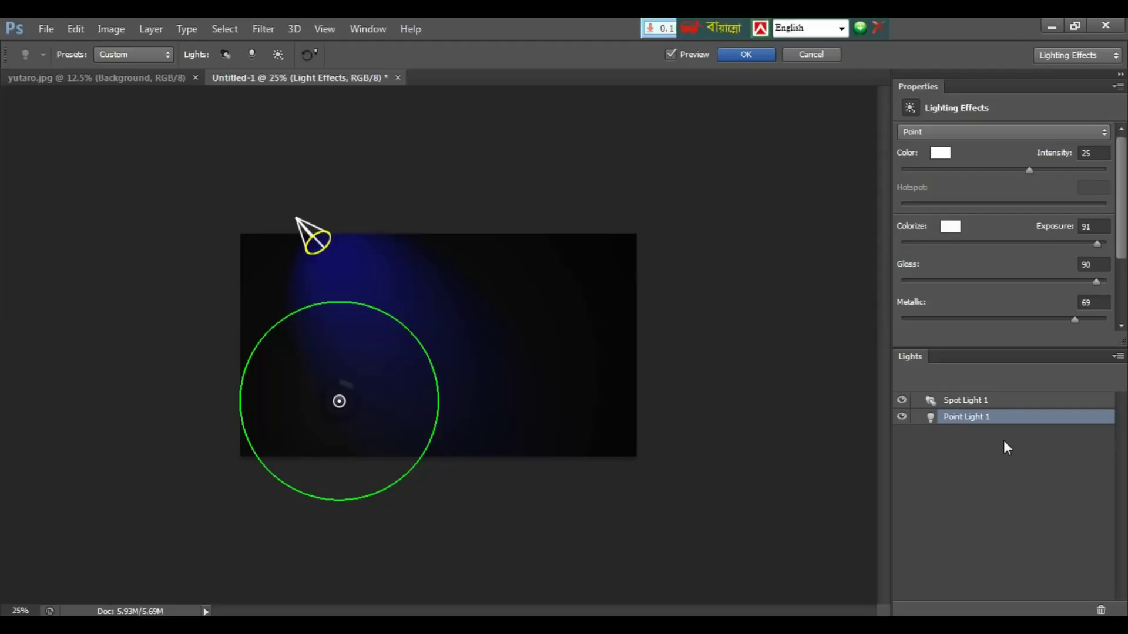
click(1100, 610)
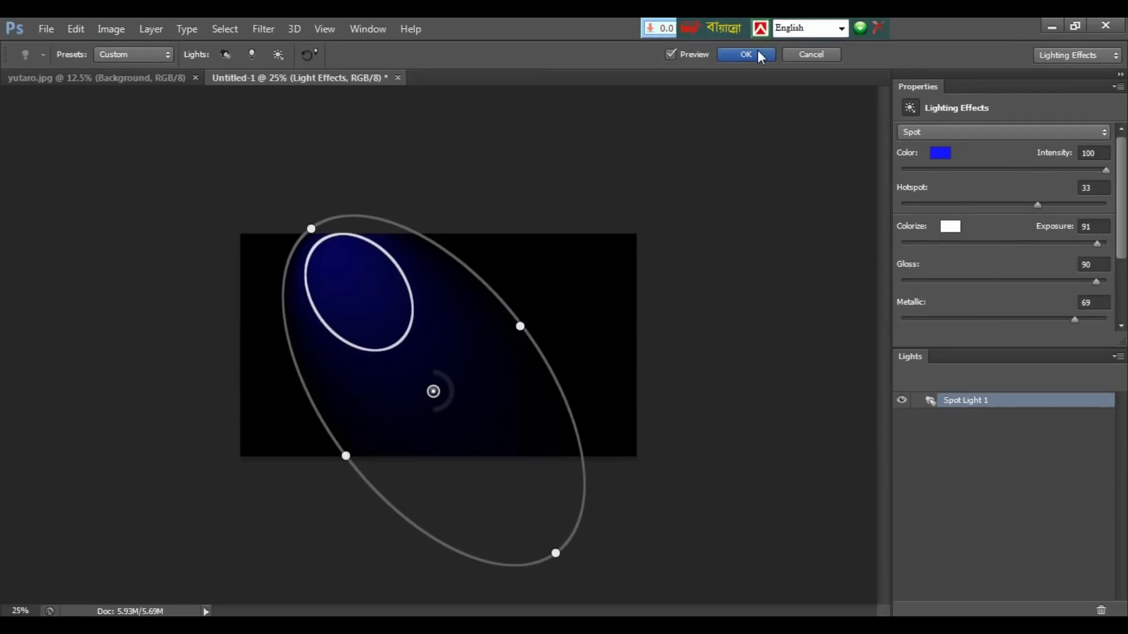
Step: Apply the blue Lighting Effects to the hair and view the portrait at 50% zoom
click(746, 54)
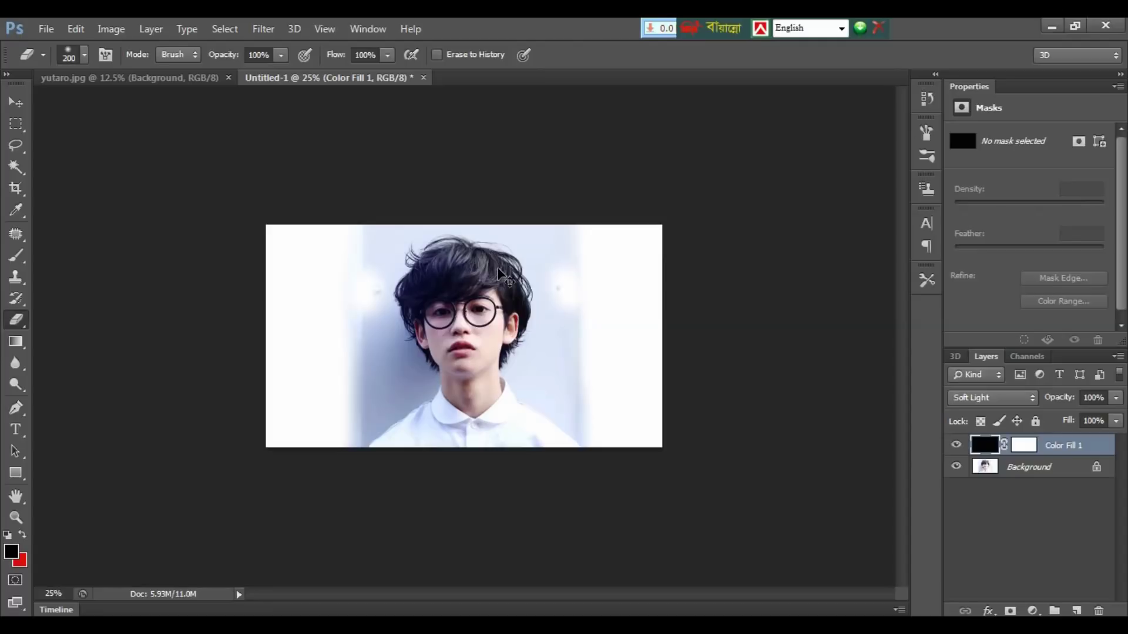
key(ctrl+plus)
key(ctrl+plus)
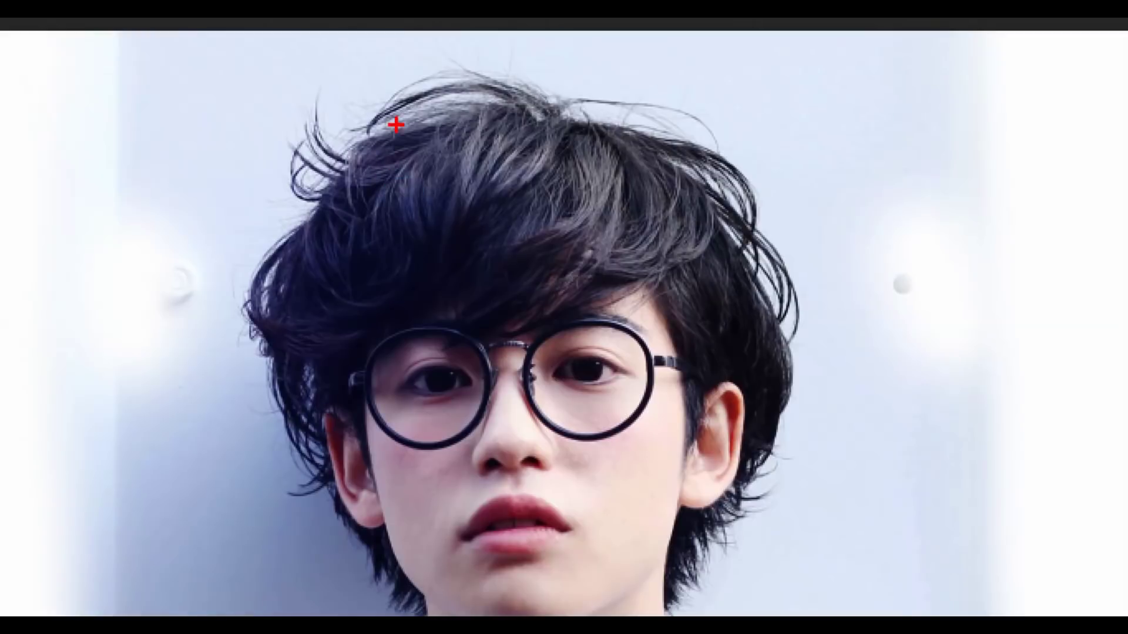
mouse_move(357, 113)
mouse_down()
mouse_move(318, 160)
mouse_move(343, 288)
mouse_move(385, 307)
mouse_move(477, 318)
mouse_move(564, 230)
mouse_move(541, 144)
mouse_move(361, 149)
mouse_up()
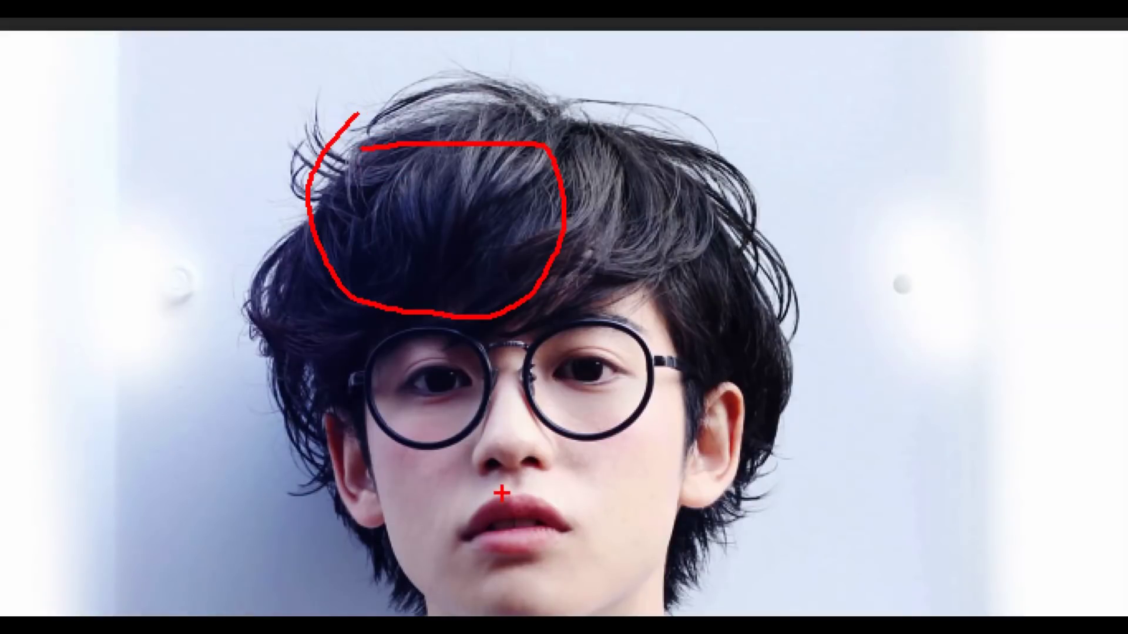
mouse_move(503, 496)
mouse_down()
mouse_move(452, 343)
mouse_move(426, 325)
mouse_move(551, 427)
mouse_move(589, 614)
mouse_move(520, 602)
mouse_move(432, 468)
mouse_move(407, 392)
mouse_up()
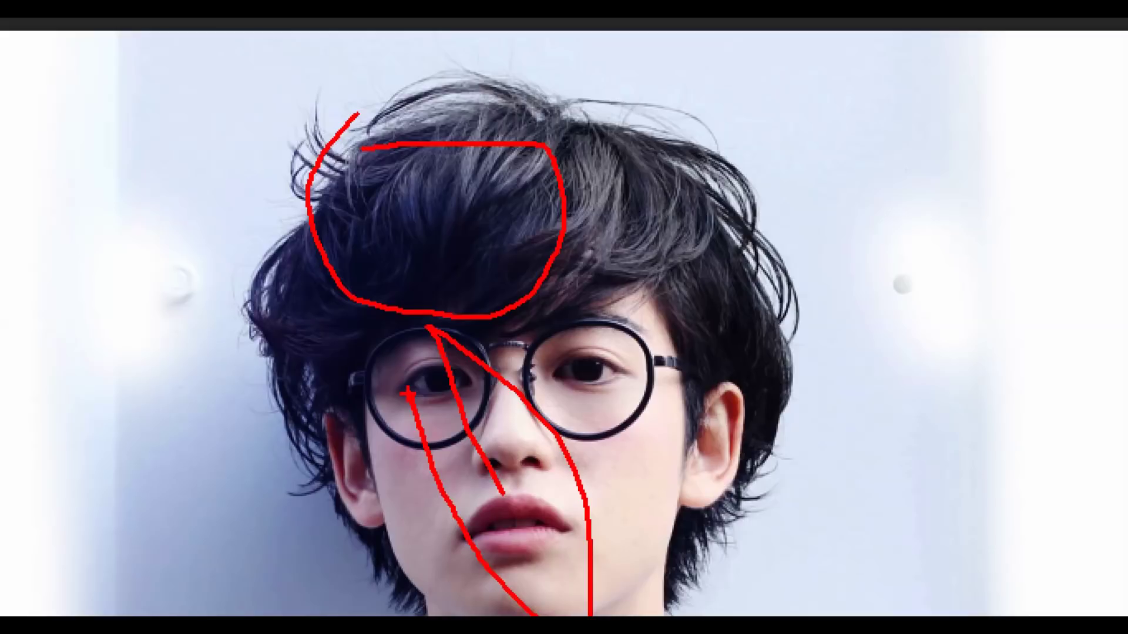
key(Escape)
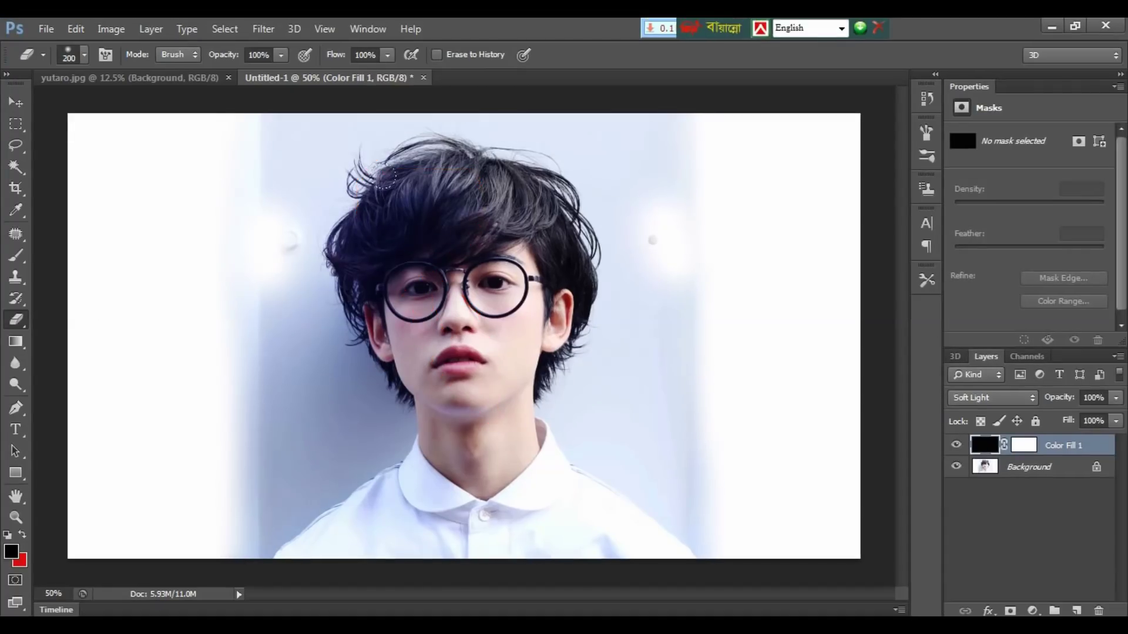